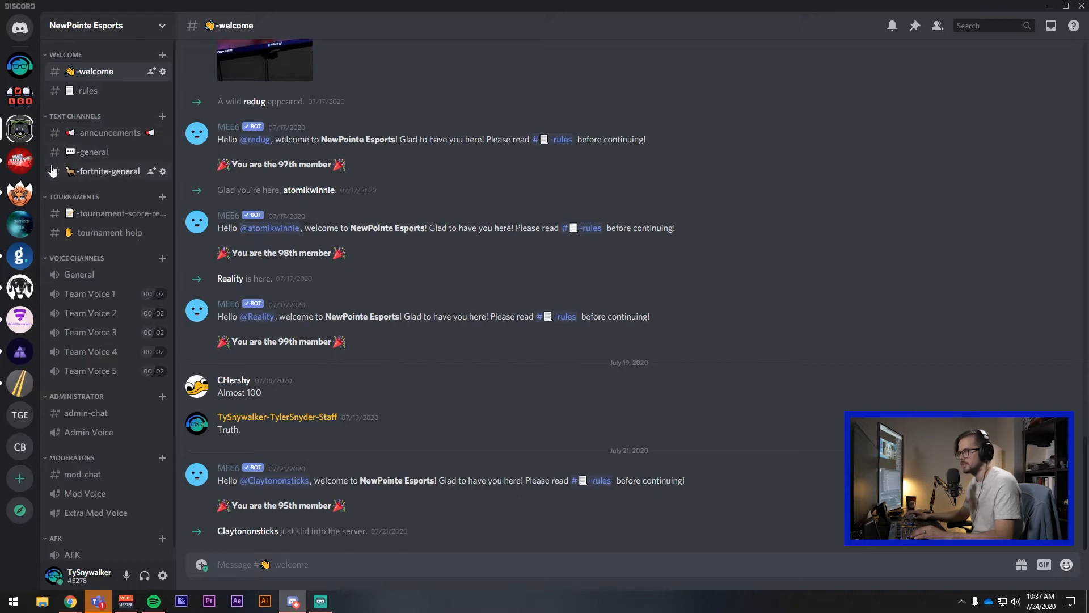
Step: Review the server rules, and read through the posts in the announcements channel
click(87, 91)
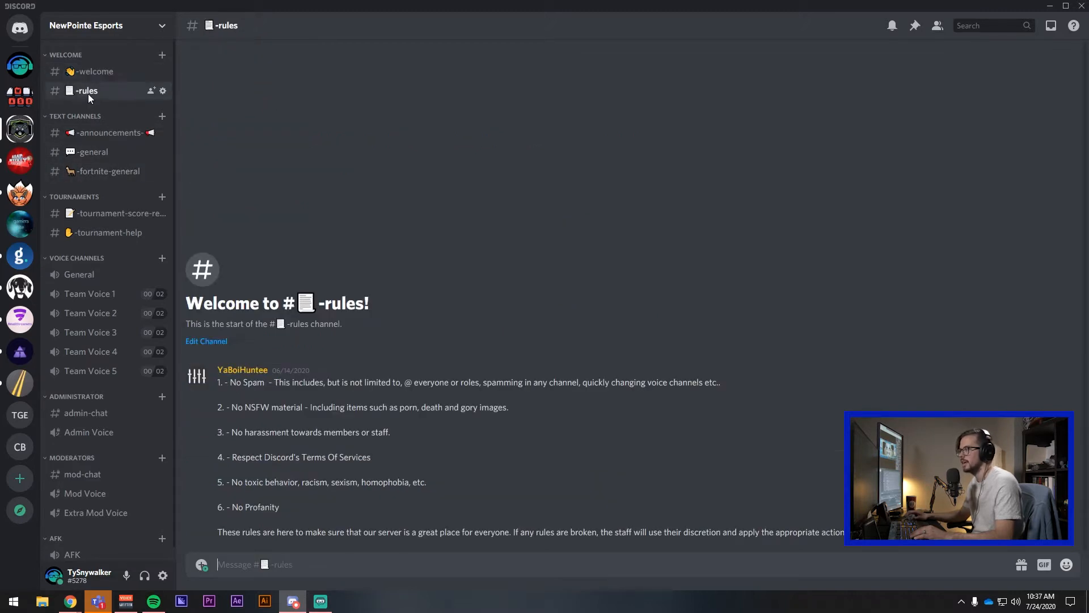
click(114, 132)
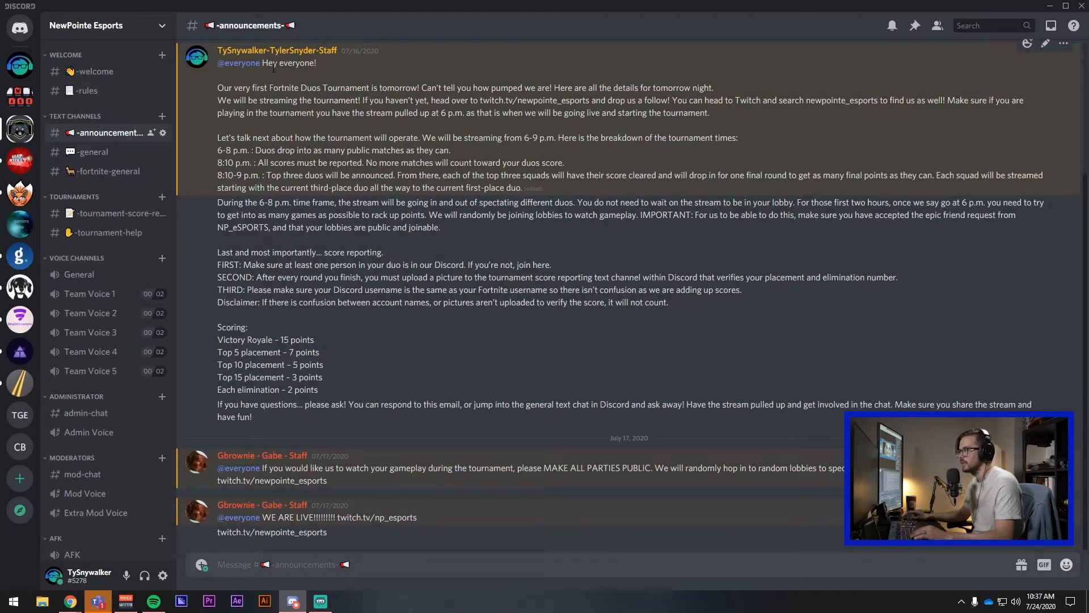
scroll(283, 124, up, 3)
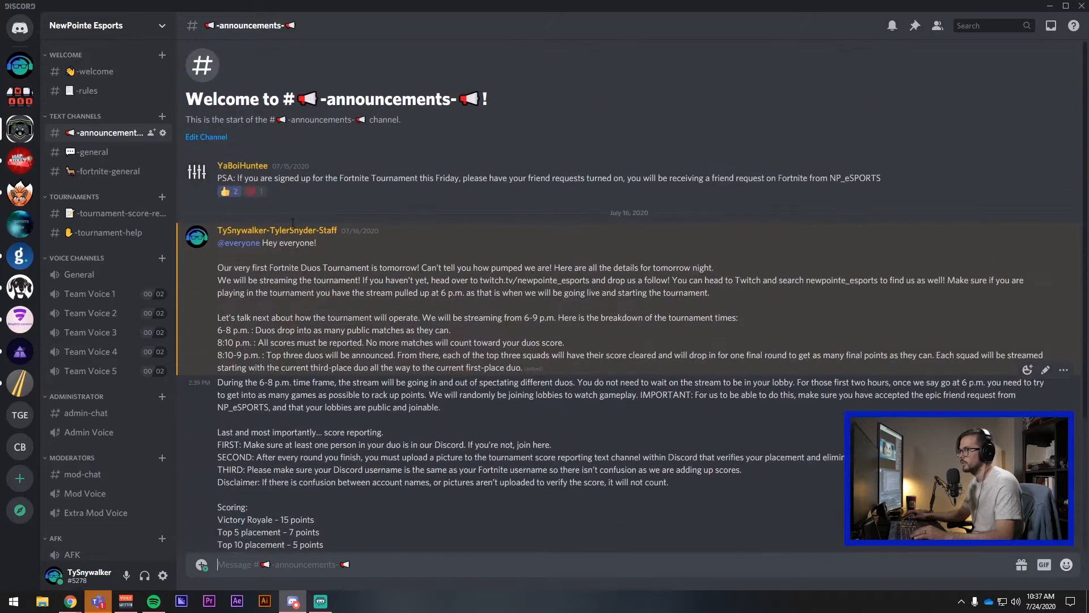
scroll(284, 124, down, 3)
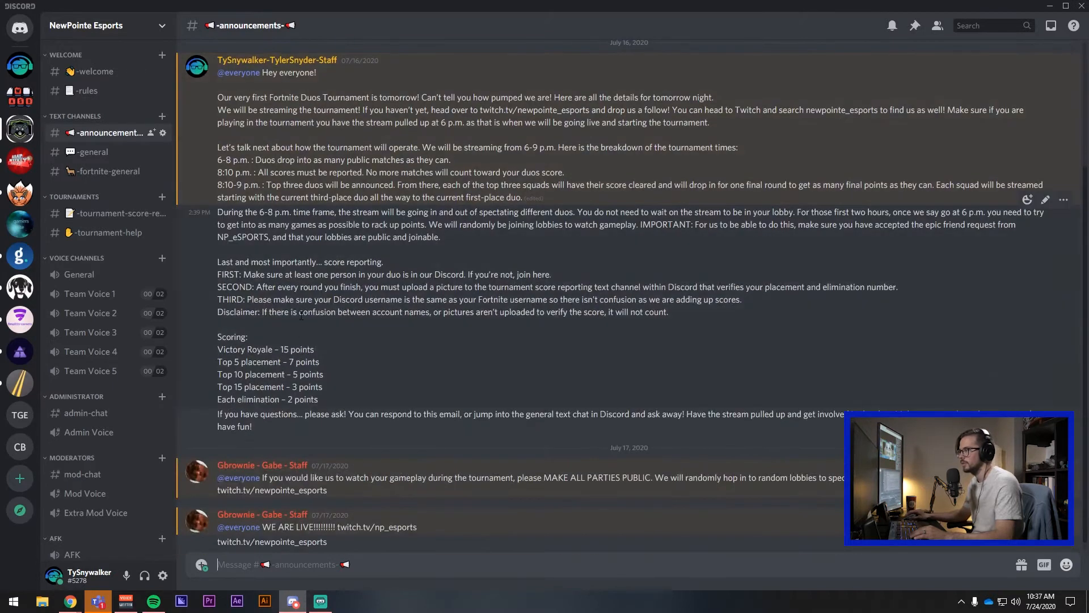
scroll(267, 340, down, 1)
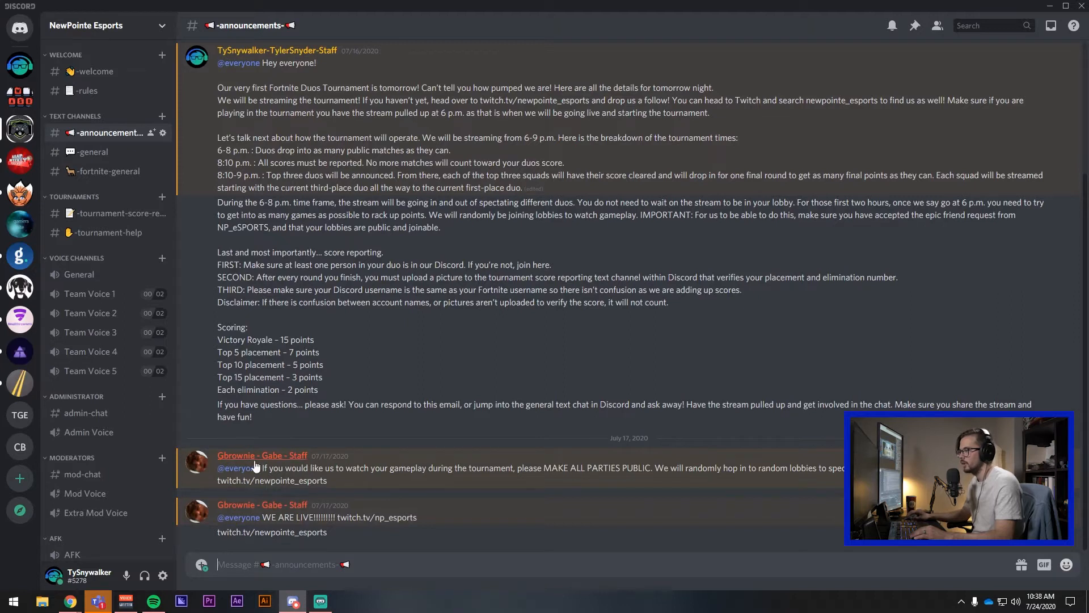
Step: Look back through the conversation history of the general text channel and return to its latest messages
click(102, 153)
scroll(395, 415, up, 15)
scroll(396, 413, up, 15)
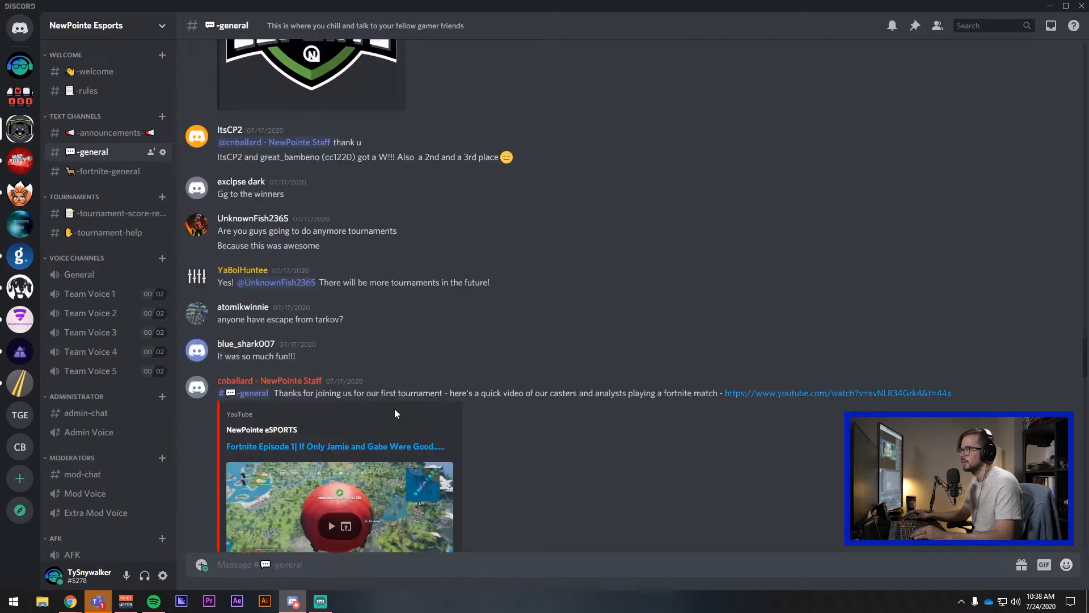
scroll(396, 413, up, 15)
scroll(395, 408, up, 15)
scroll(396, 409, down, 15)
scroll(397, 410, down, 15)
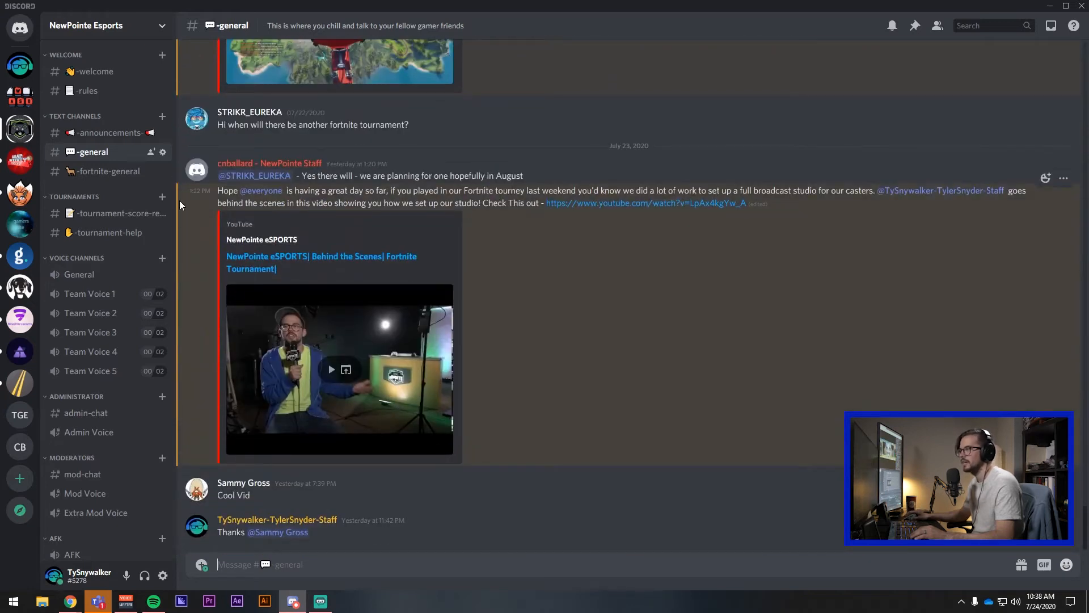
Step: Answer the question about another tournament in the fortnite-general channel with "We will be doing one within the next month!"
click(106, 173)
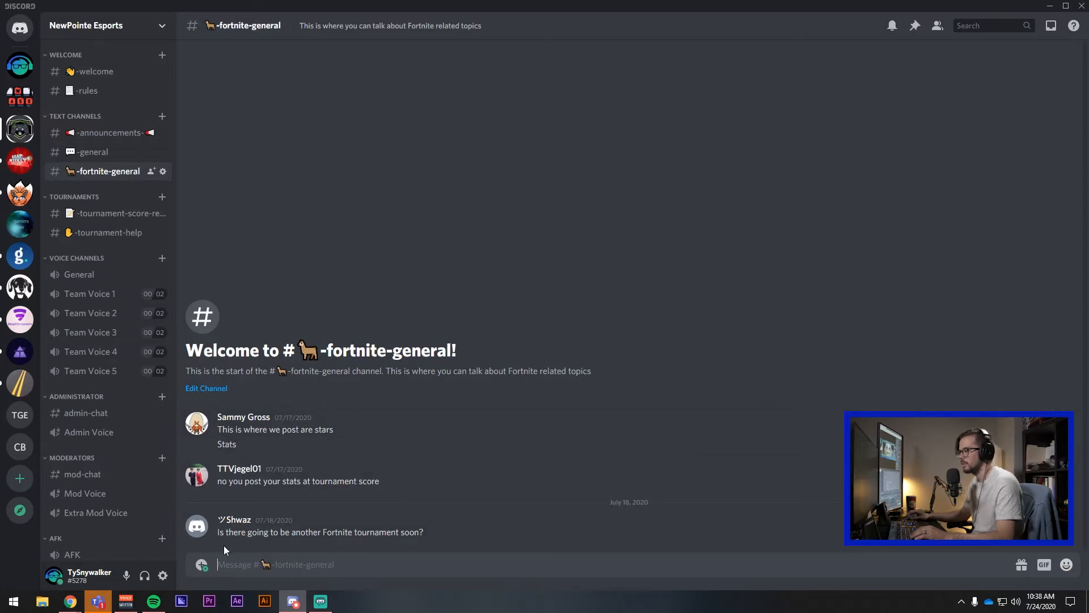
drag(225, 533, 397, 532)
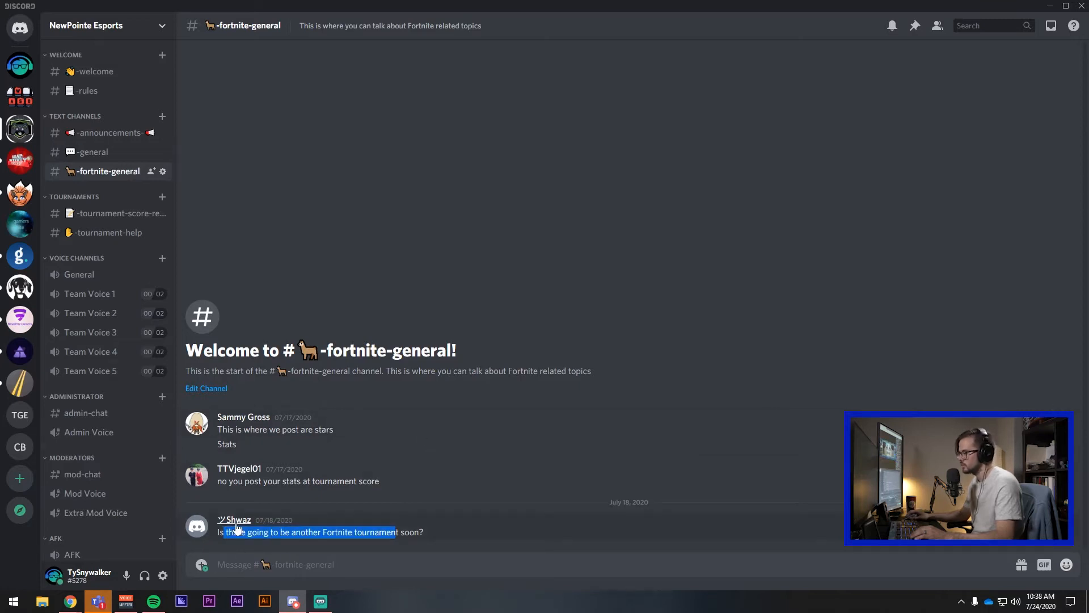
click(310, 532)
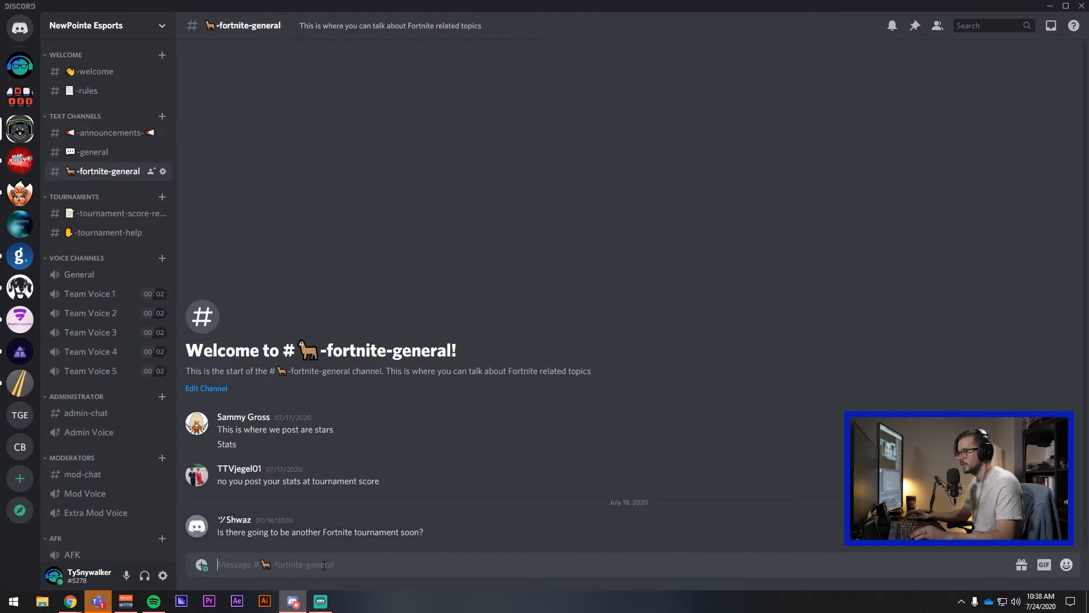
text(WE)
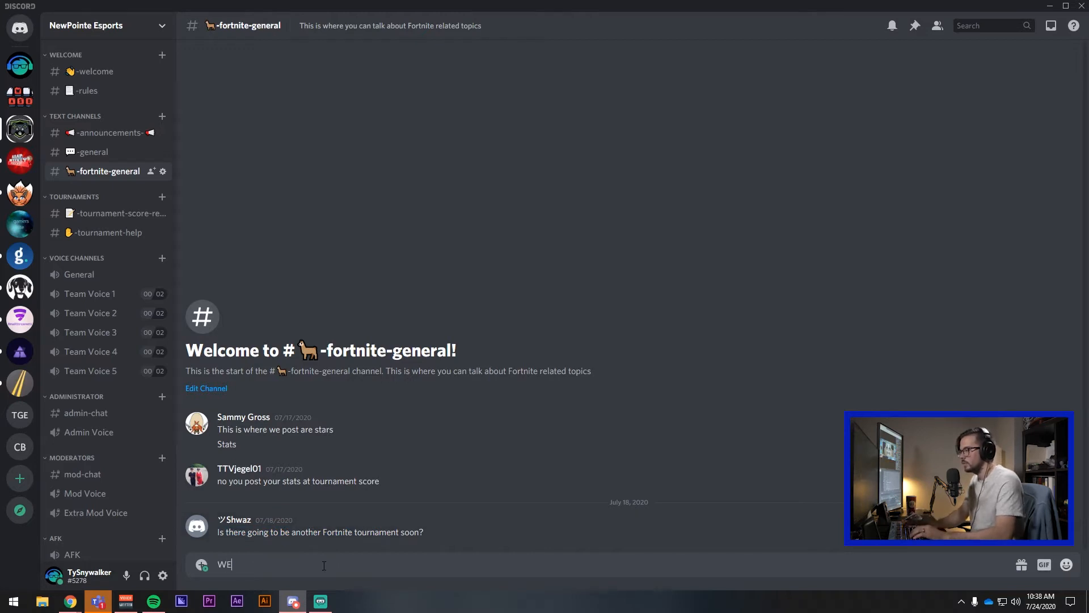
text( will be)
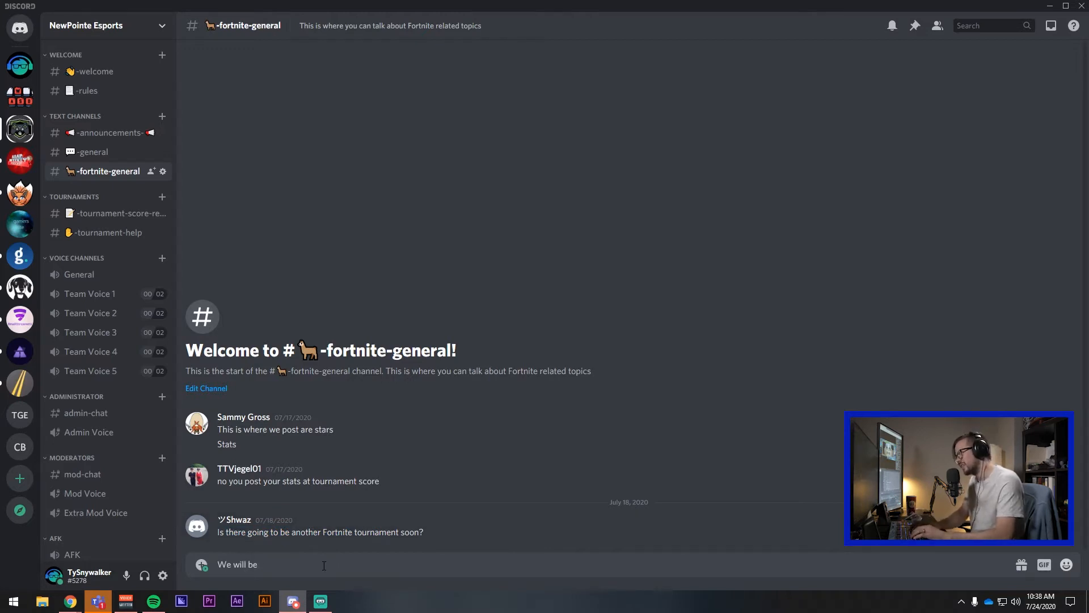
text( doing one within the next month!)
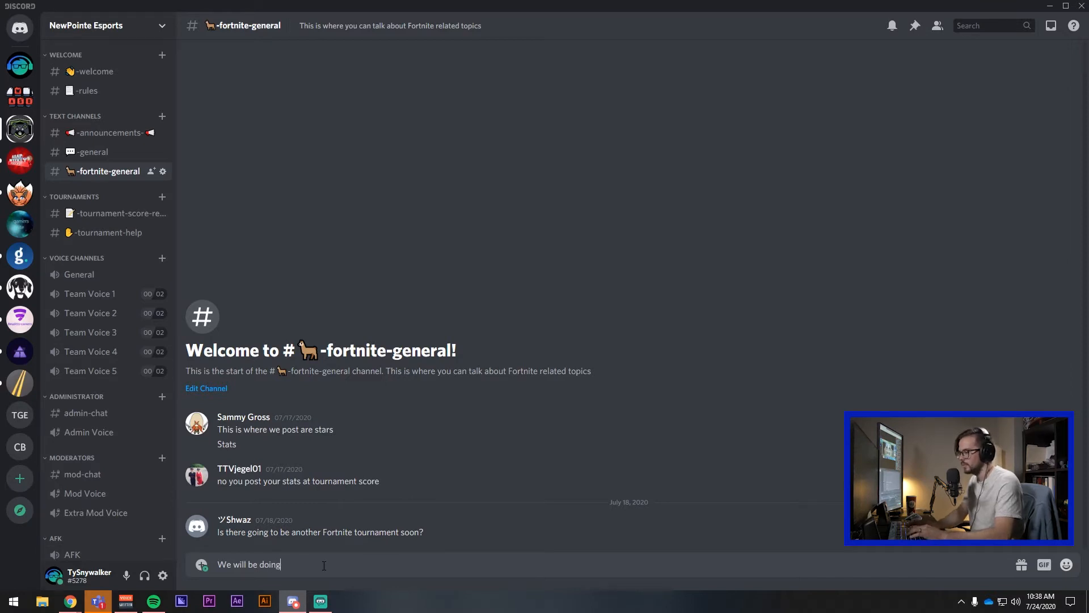
key(Return)
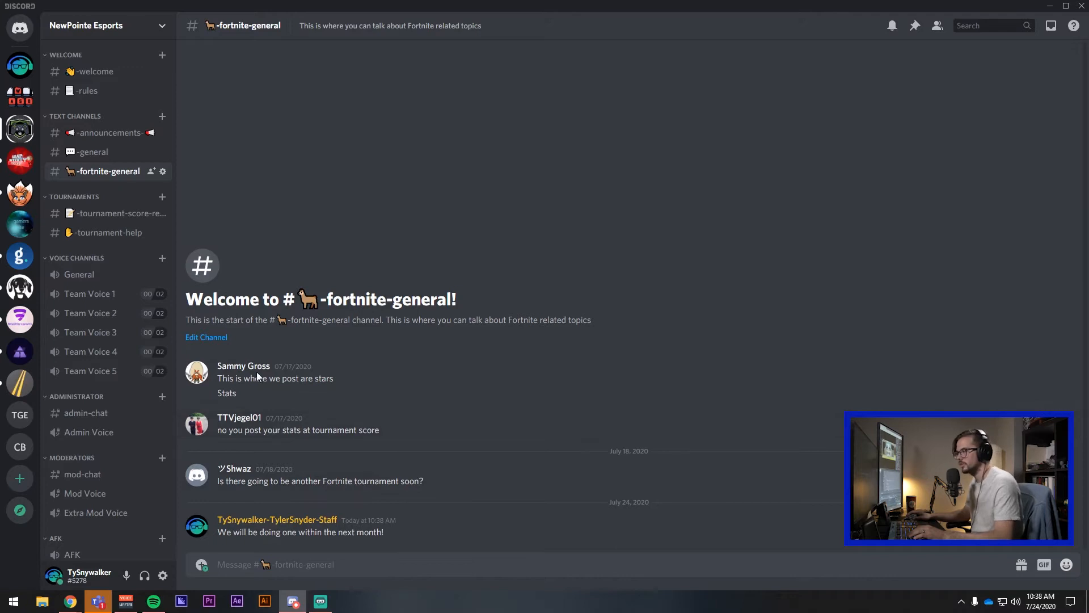
Step: Revisit the announcements, general and fortnite-general text channels in order
click(101, 136)
click(90, 152)
click(85, 172)
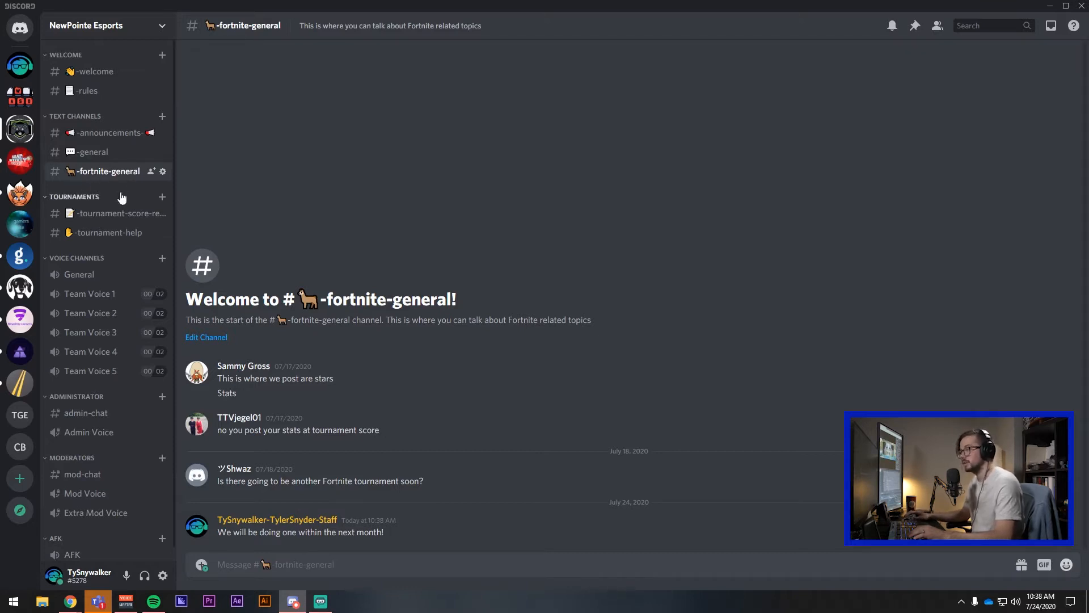
Step: Examine the score screenshots posted in the tournament-score-reporting channel and return to its latest messages
click(102, 218)
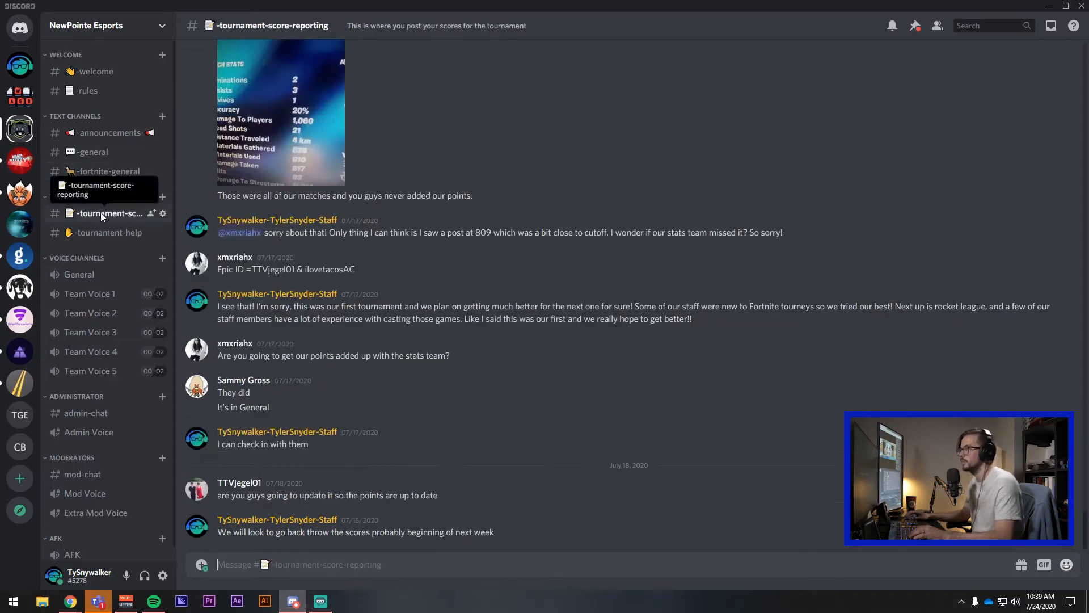
scroll(363, 380, up, 5)
scroll(365, 363, up, 10)
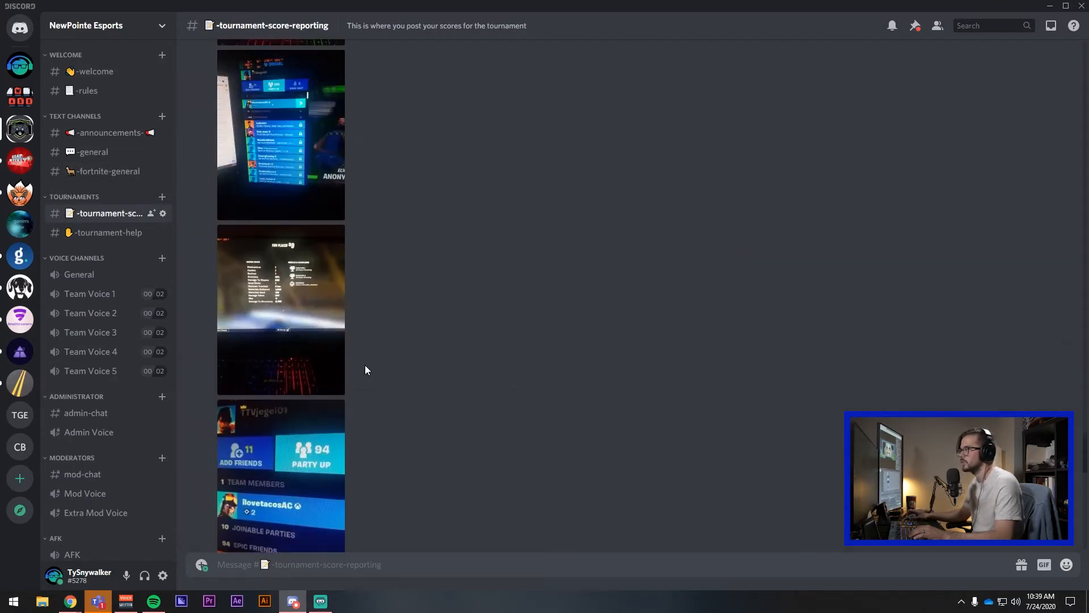
scroll(366, 363, up, 10)
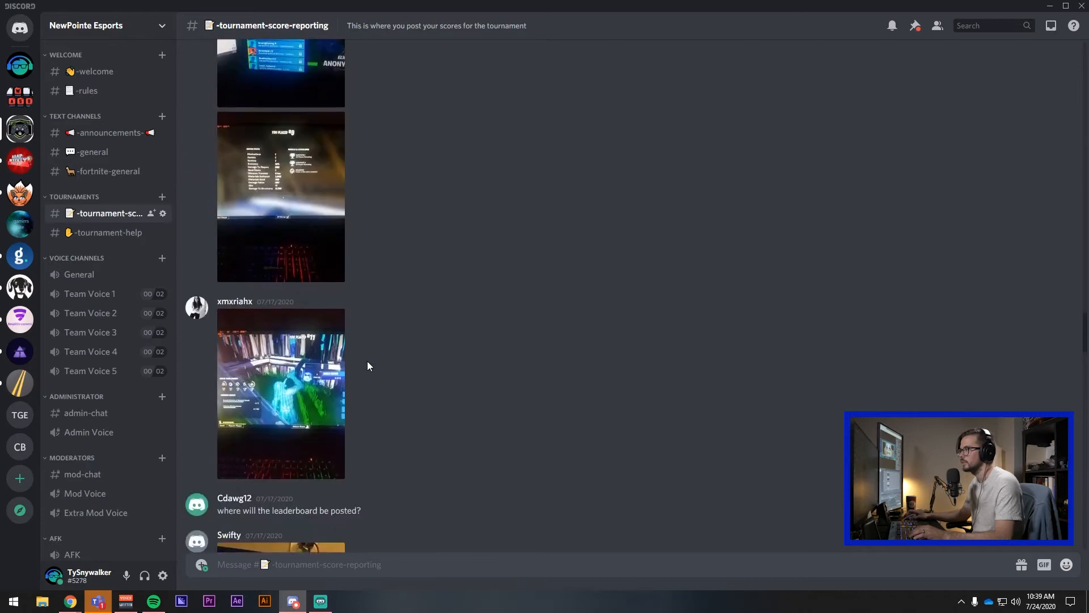
scroll(371, 363, up, 10)
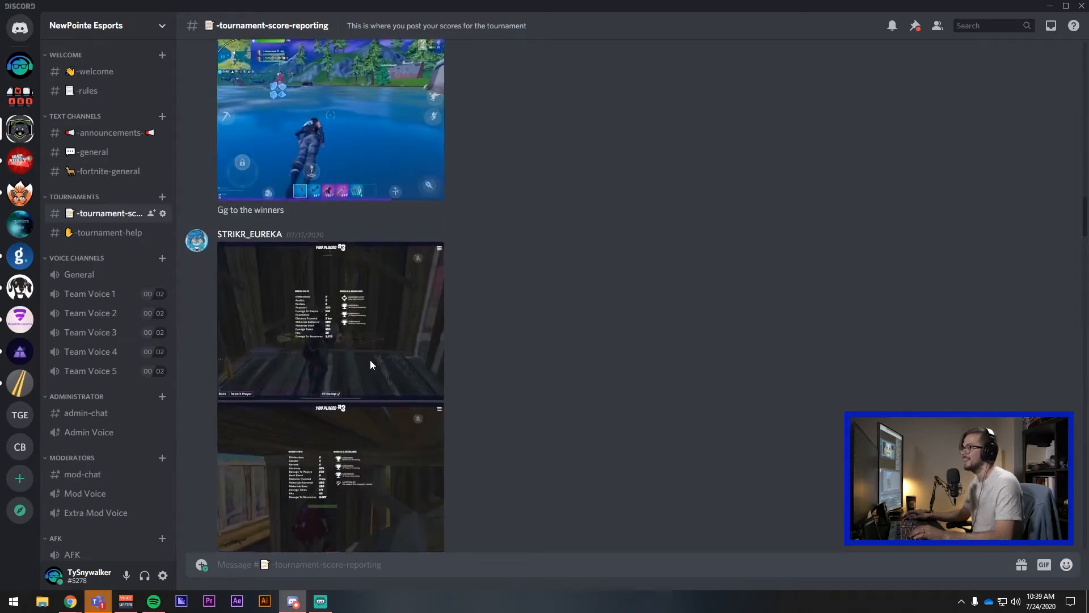
scroll(372, 364, up, 6)
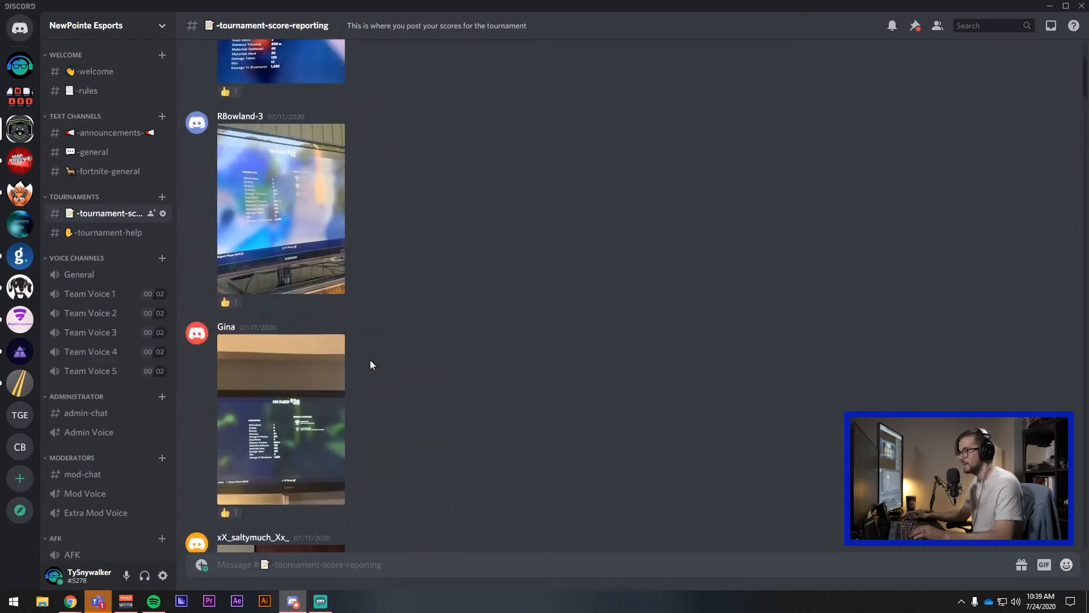
scroll(371, 364, down, 15)
scroll(370, 360, down, 15)
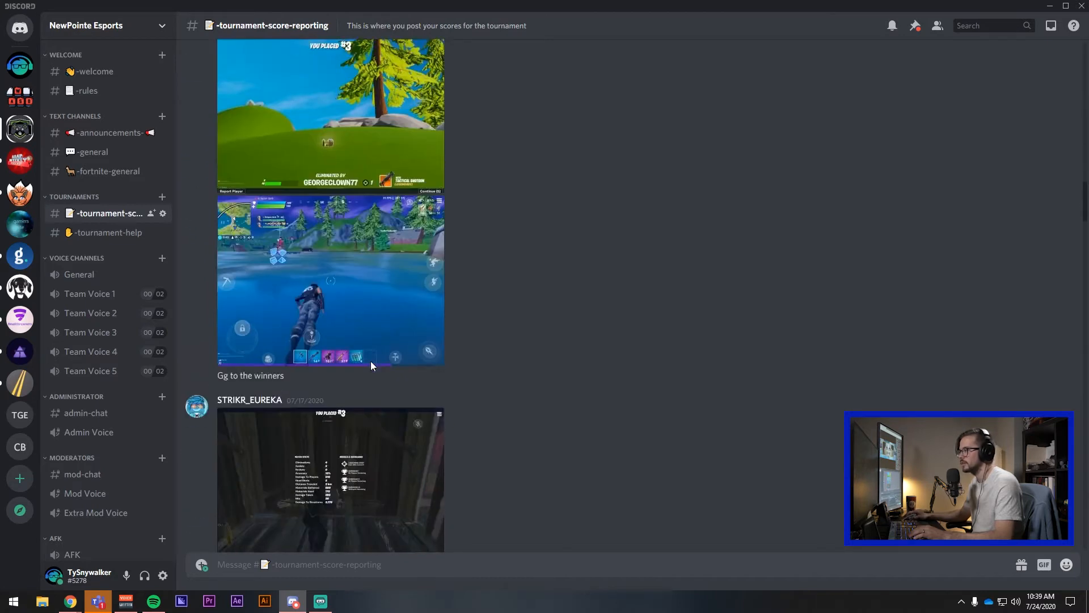
scroll(369, 355, down, 15)
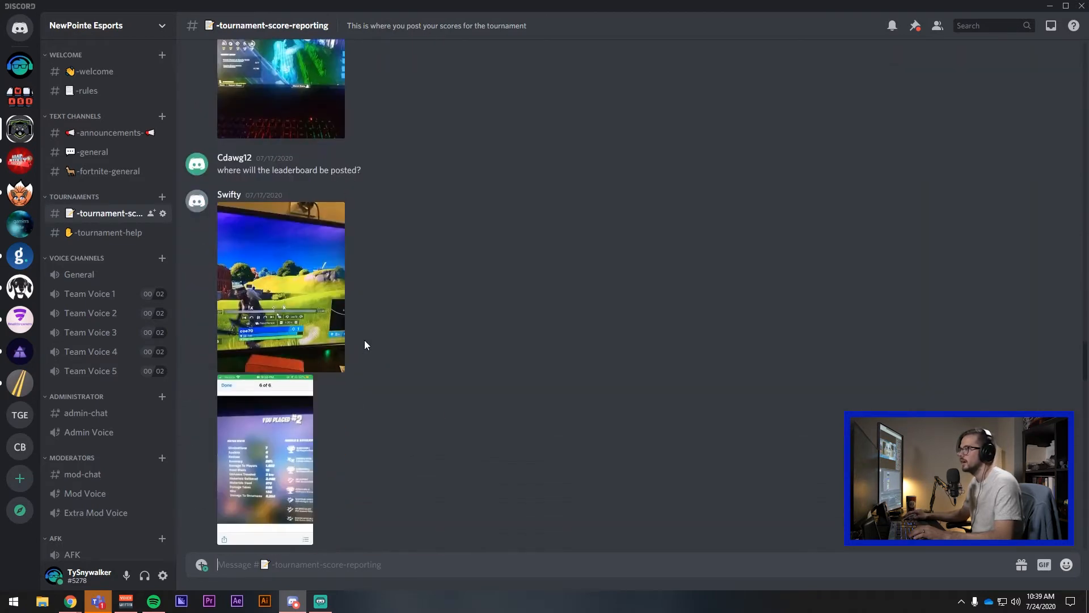
scroll(366, 345, down, 3)
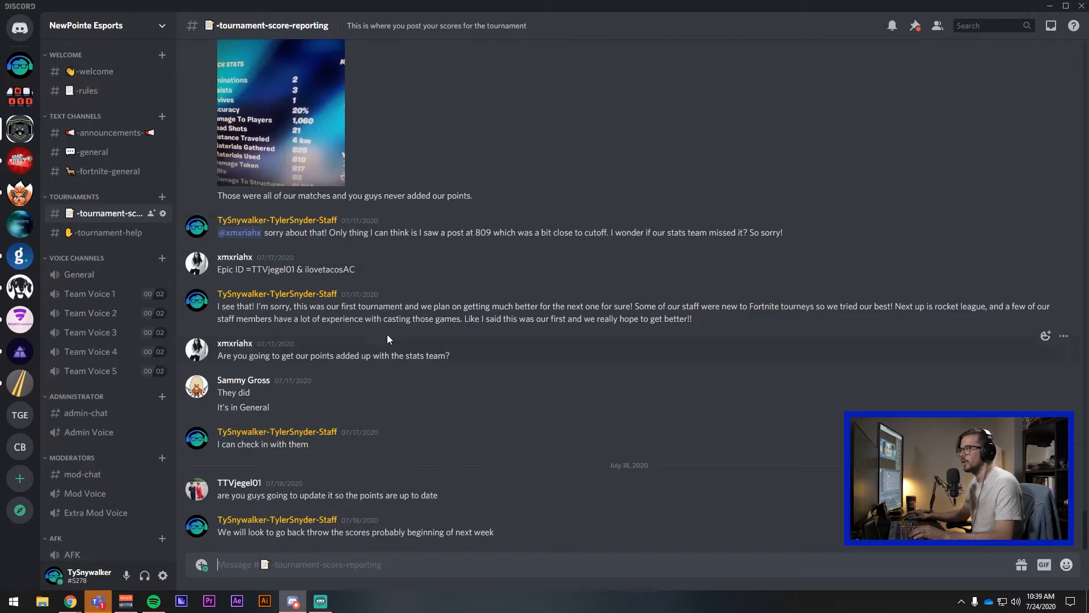
Step: Read back through the players' questions and staff answers in the tournament-help channel
click(110, 234)
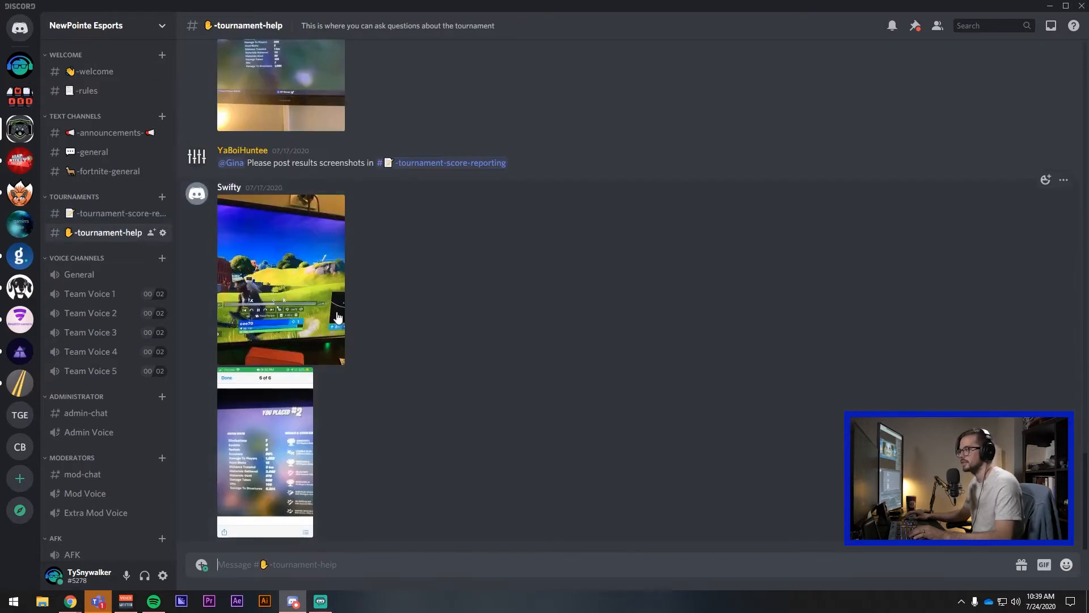
scroll(354, 270, up, 5)
scroll(359, 190, up, 6)
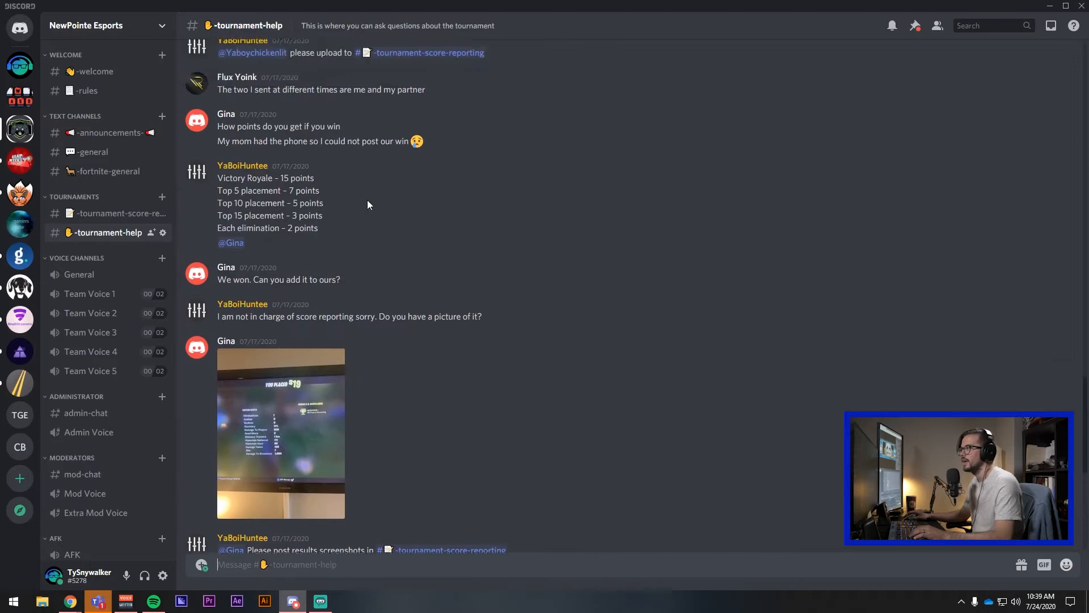
scroll(267, 362, up, 7)
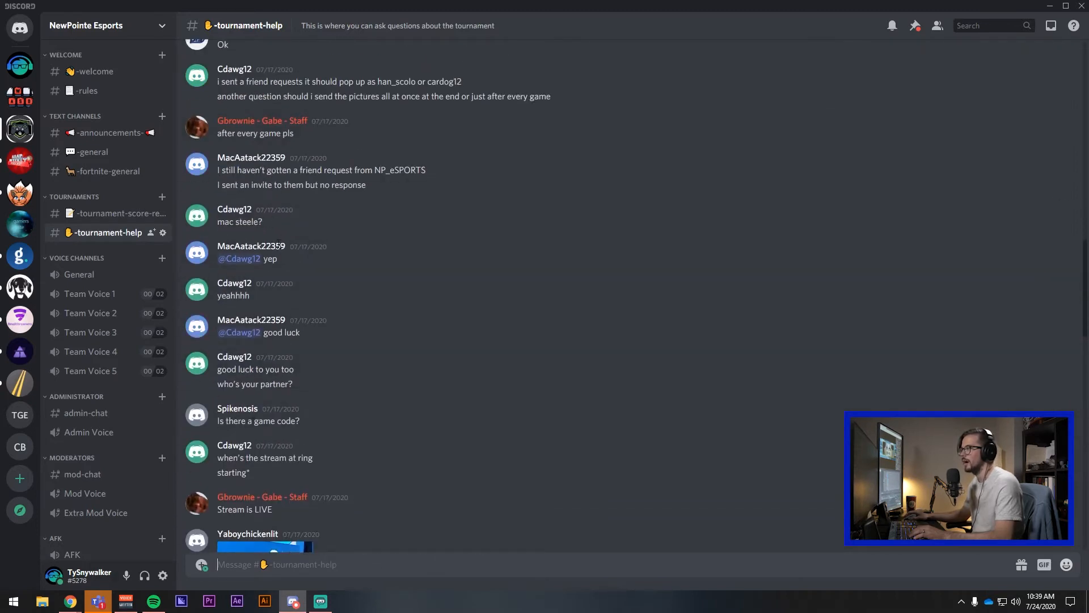
scroll(340, 307, up, 3)
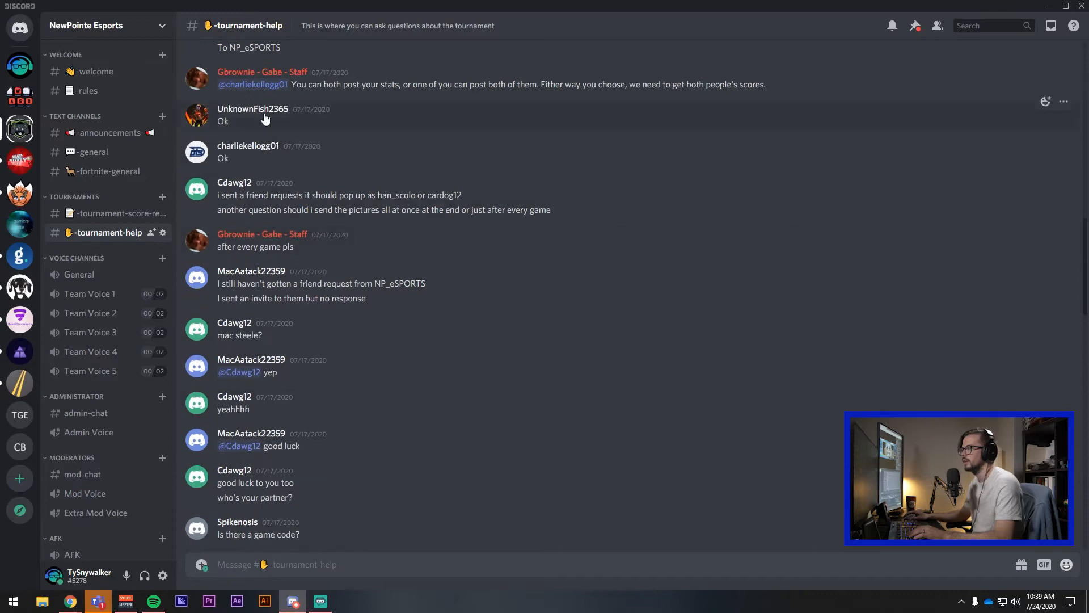
Step: Go back through the tournament-score-reporting and fortnite-general channels to the general text channel
click(103, 214)
click(107, 172)
click(86, 152)
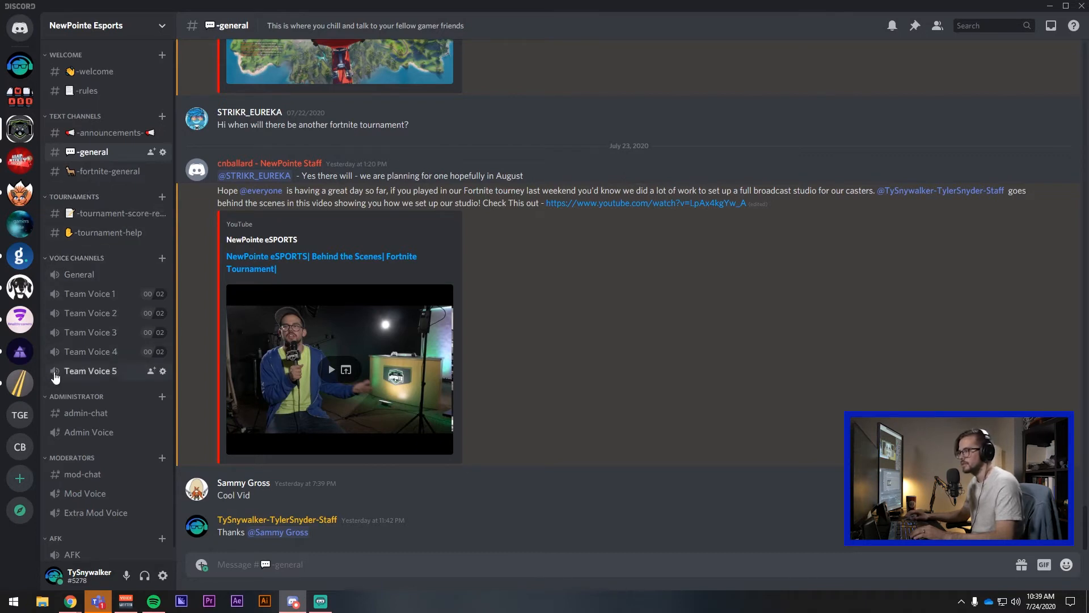
Step: Collapse the Administrator, Moderators and AFK channel categories
click(47, 396)
click(45, 419)
click(45, 442)
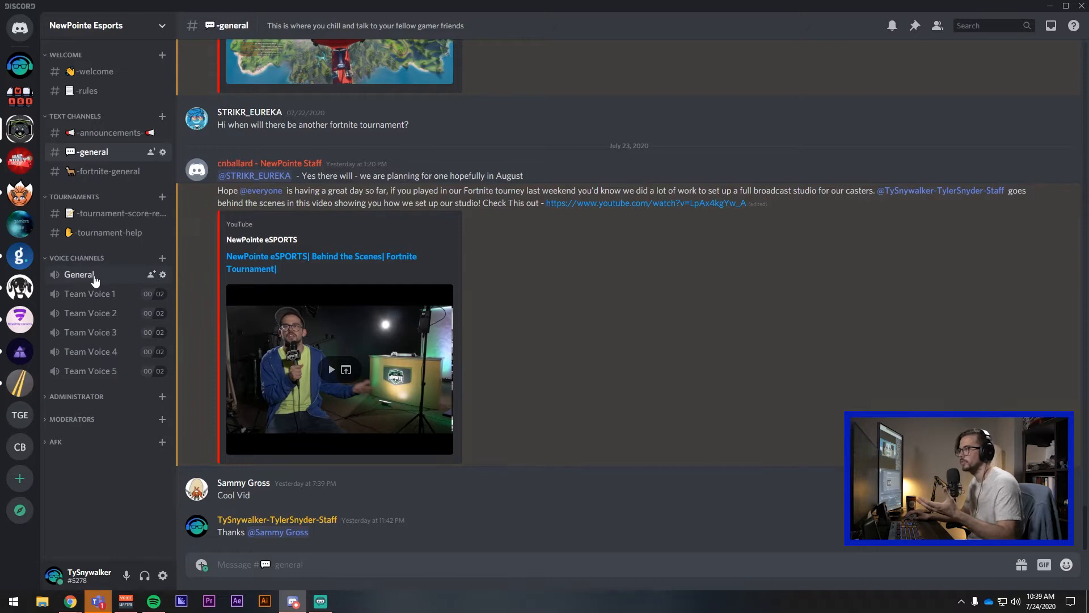
Step: Join the General voice channel and disconnect from it
click(94, 278)
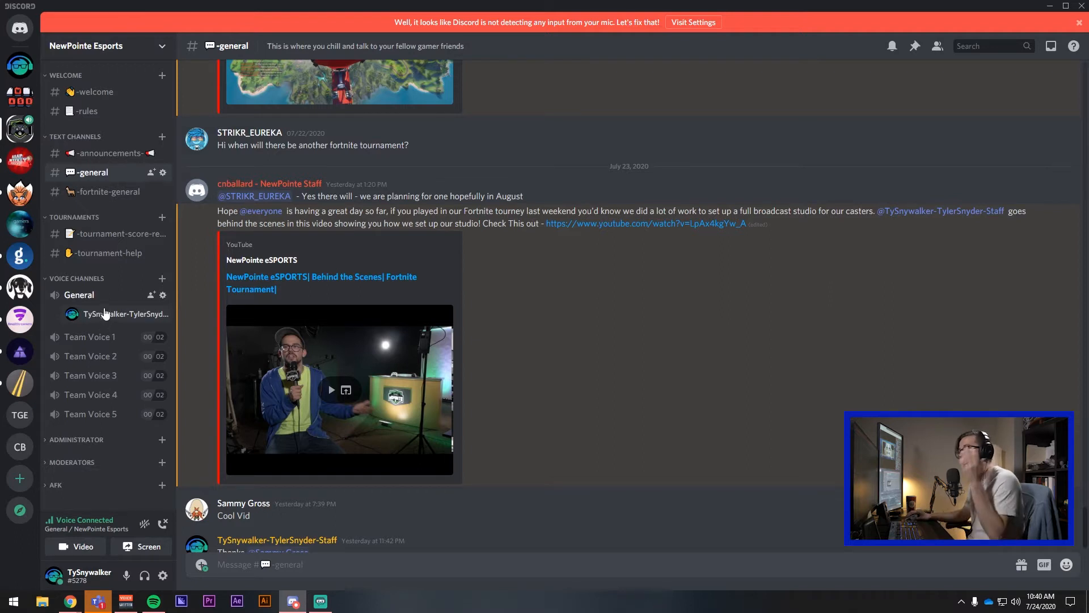
click(163, 527)
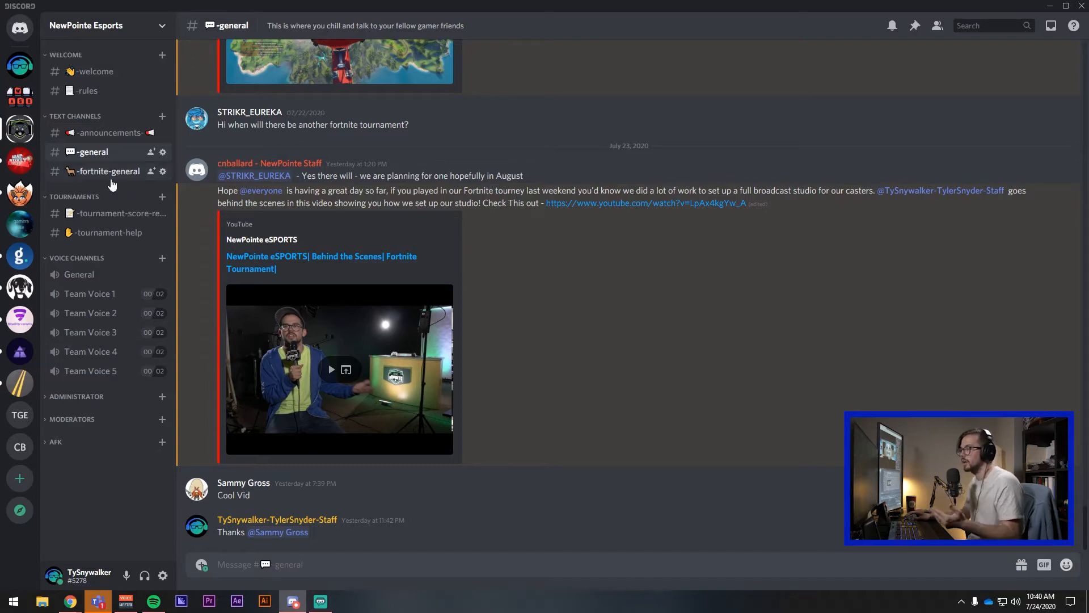
Step: Check the announcements channel again, and post "What's up everyone!?" in the general text channel
click(105, 131)
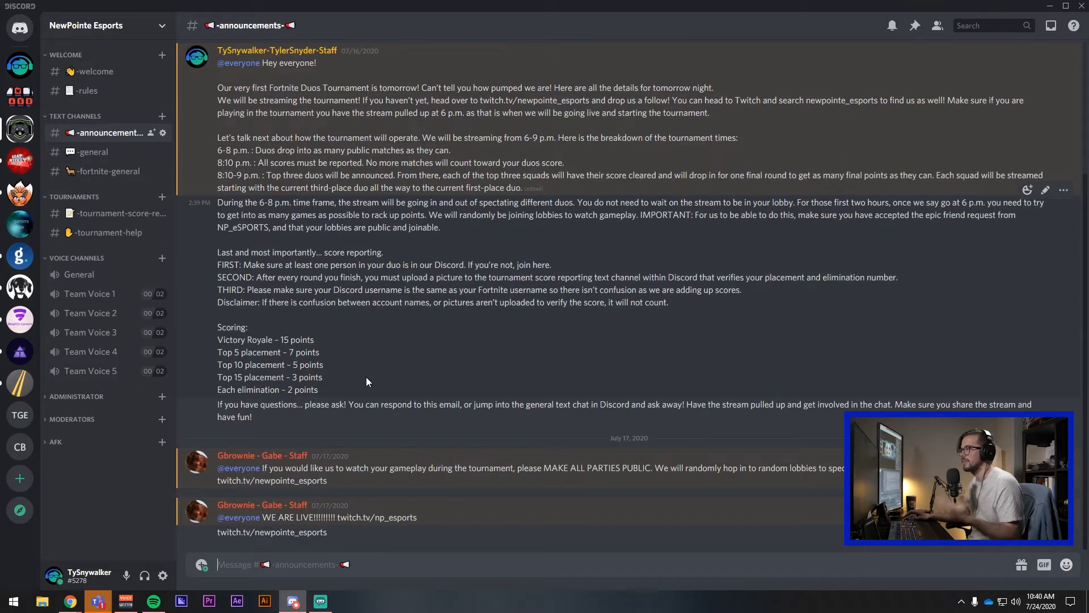
click(95, 154)
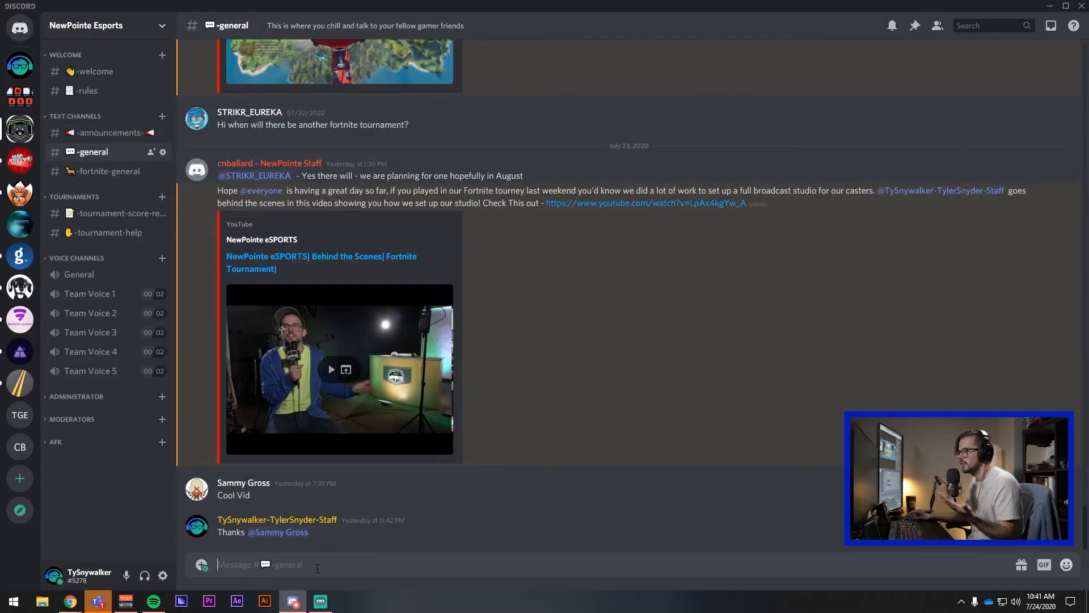
text(What's up everyone!?)
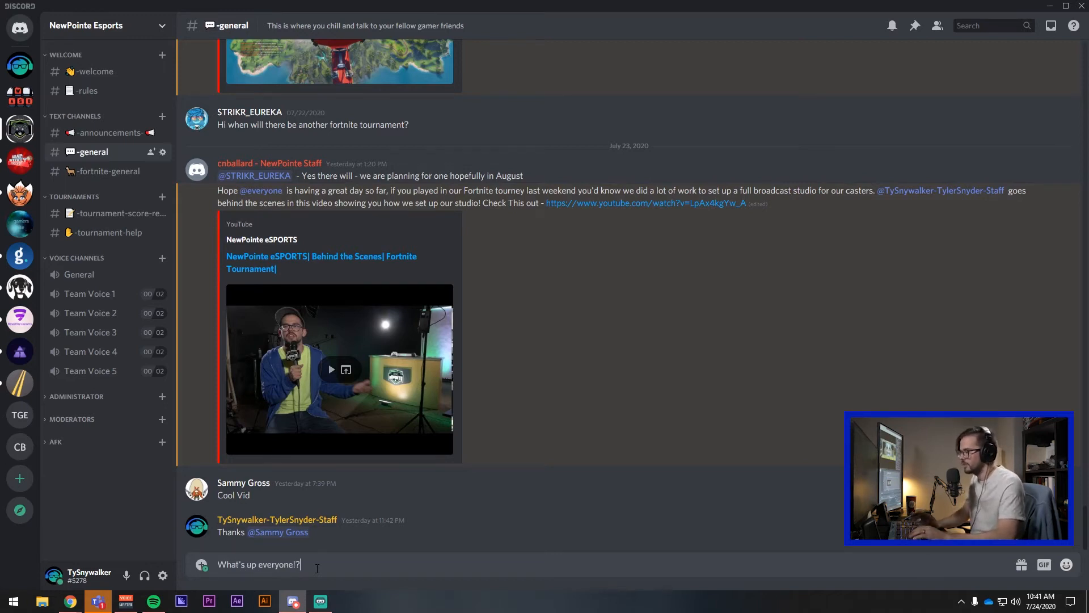
key(Return)
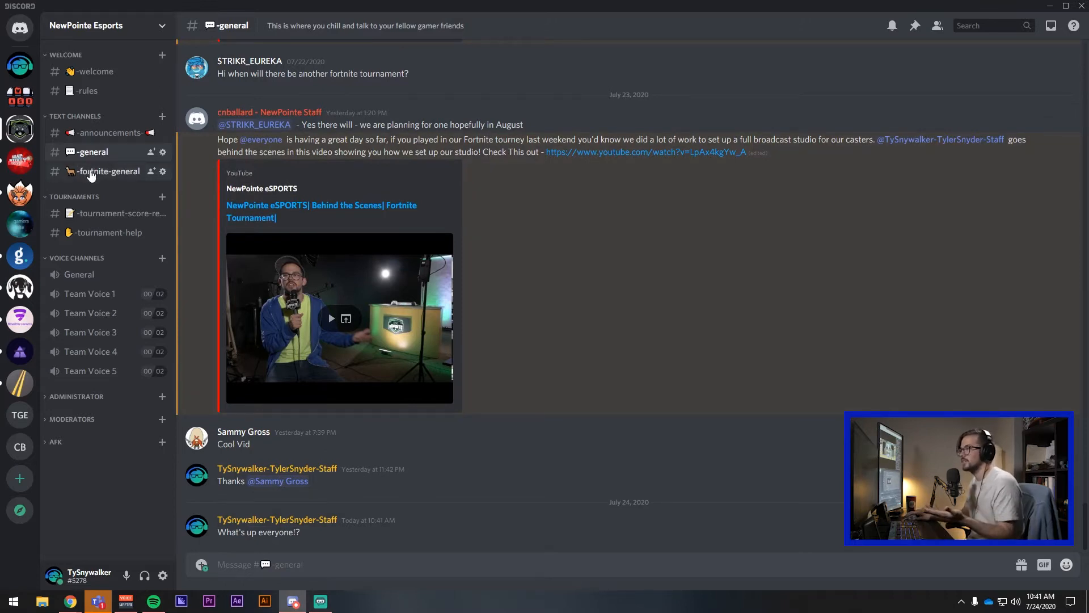
Step: View the fortnite-general channel, and open the tournament-score-reporting channel and mute it
click(91, 173)
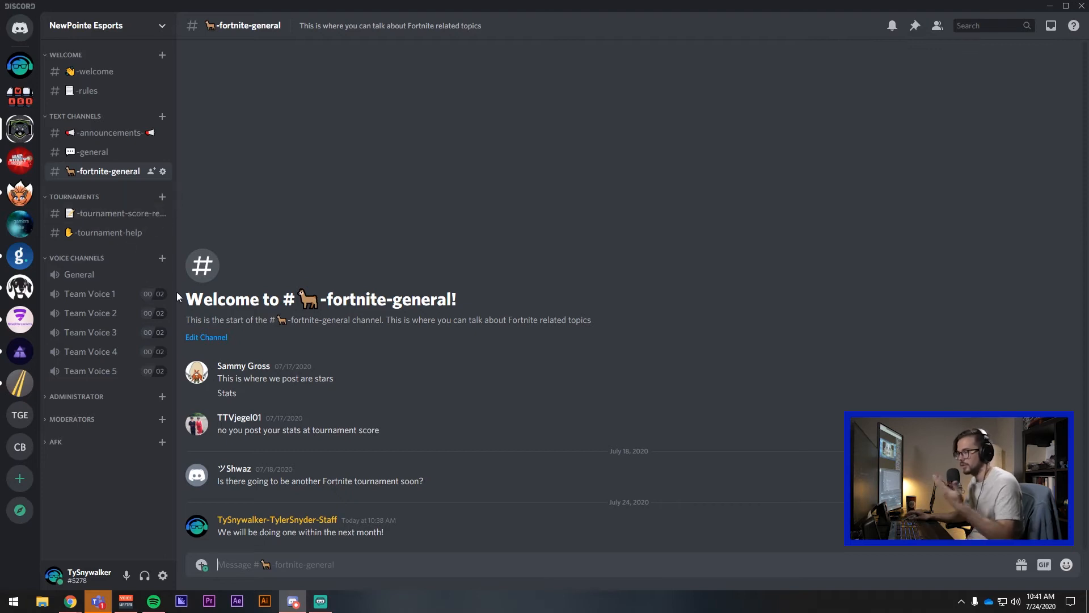
click(102, 218)
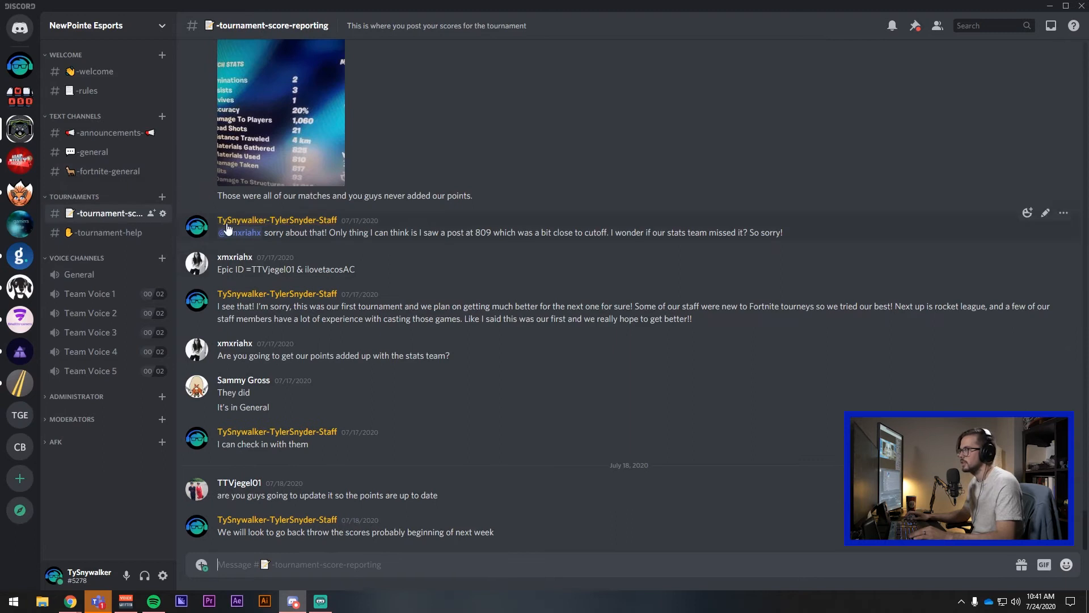
click(892, 27)
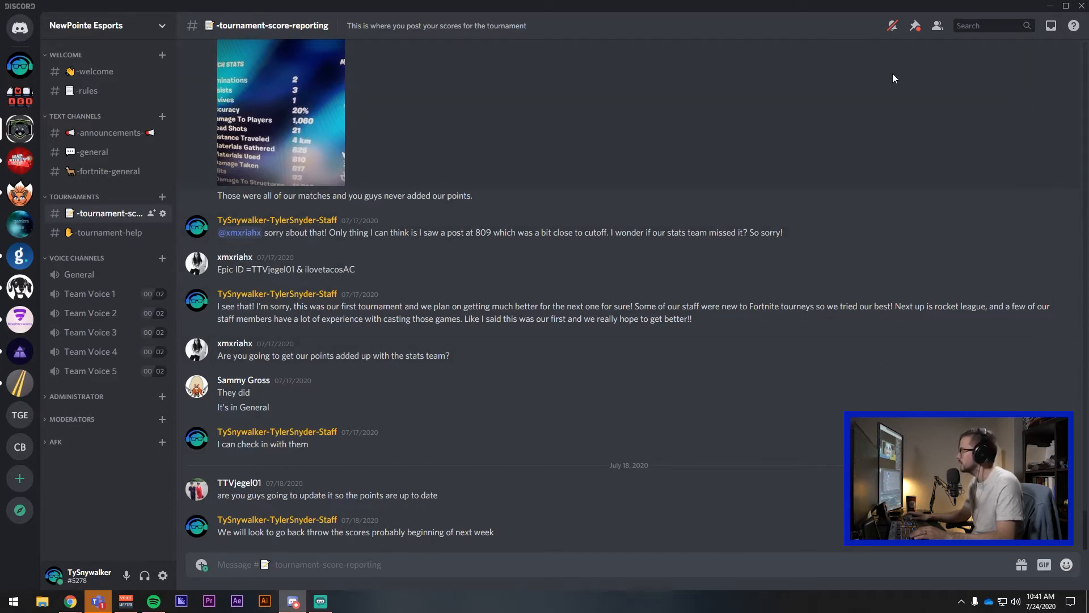
Step: Jump to the pinned message with the score-posting instructions, and unmute the tournament-score-reporting channel
click(915, 26)
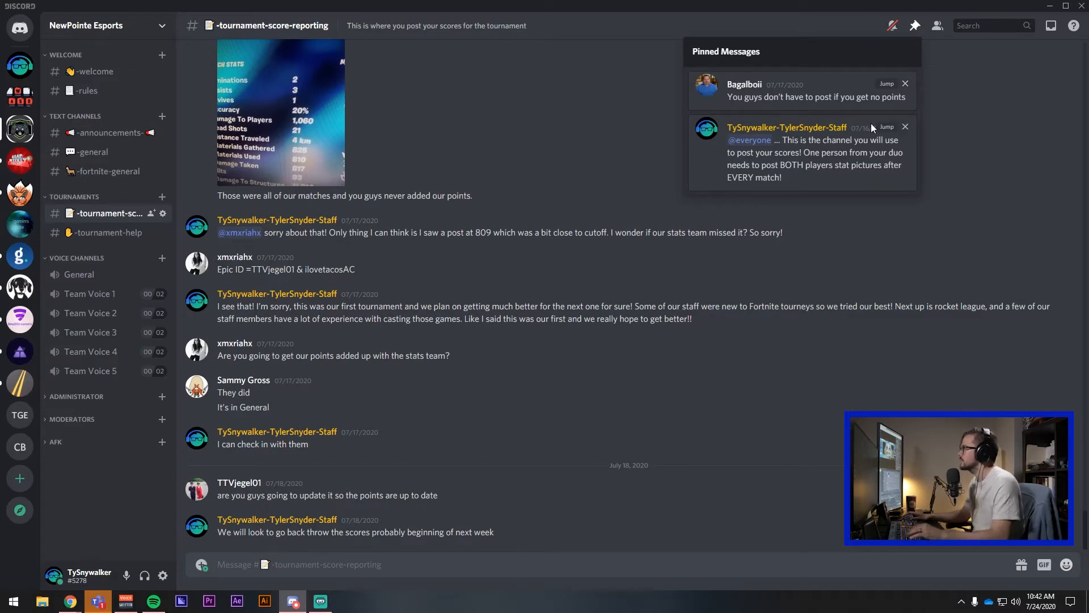
click(885, 127)
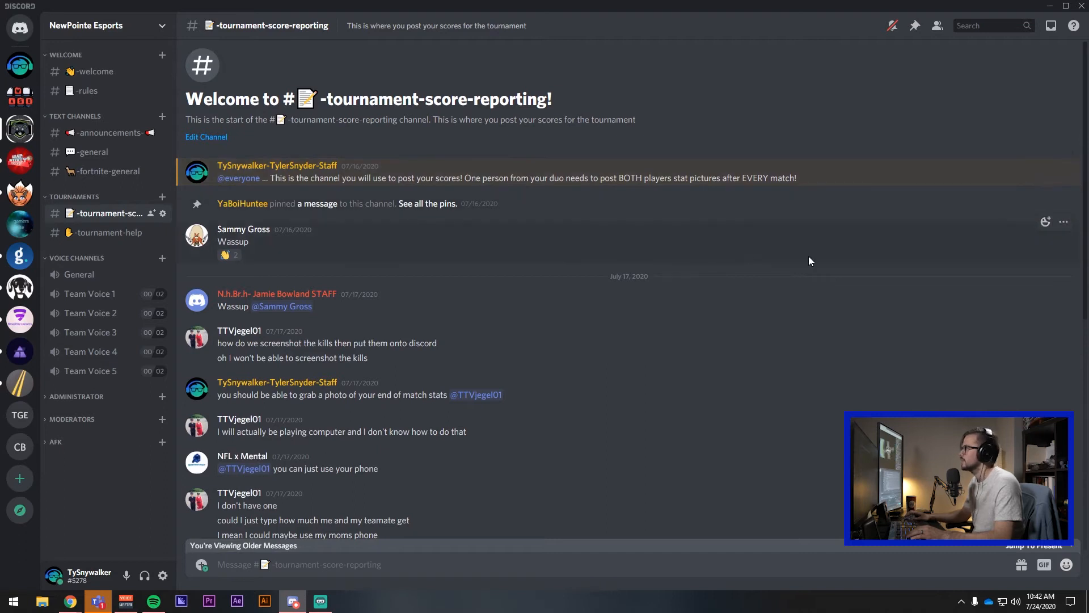
click(893, 25)
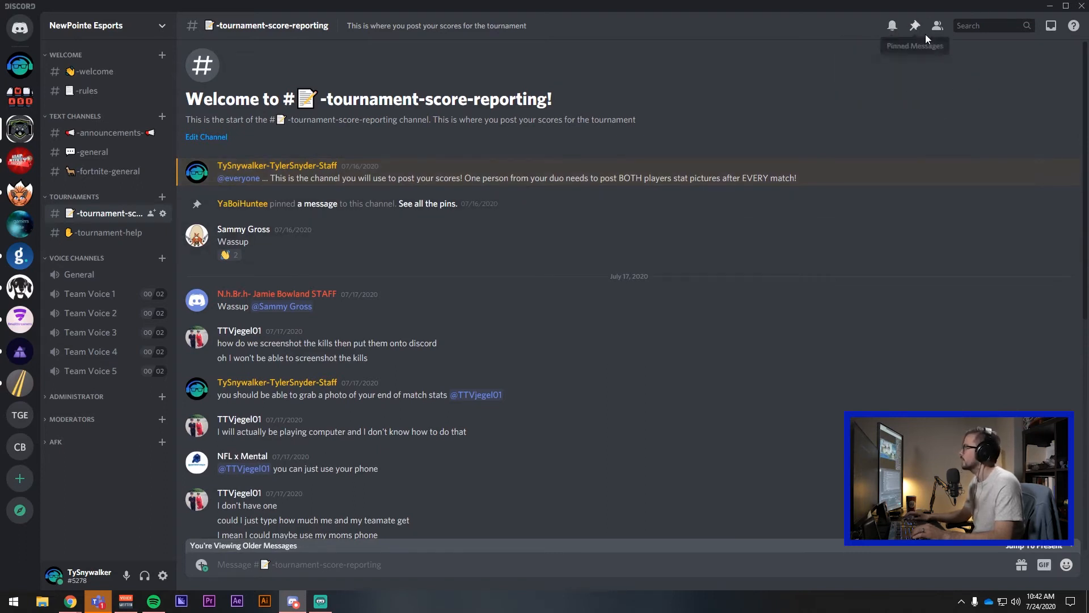
Step: Show the server's member list and look through it down to the last offline members and back up
click(938, 26)
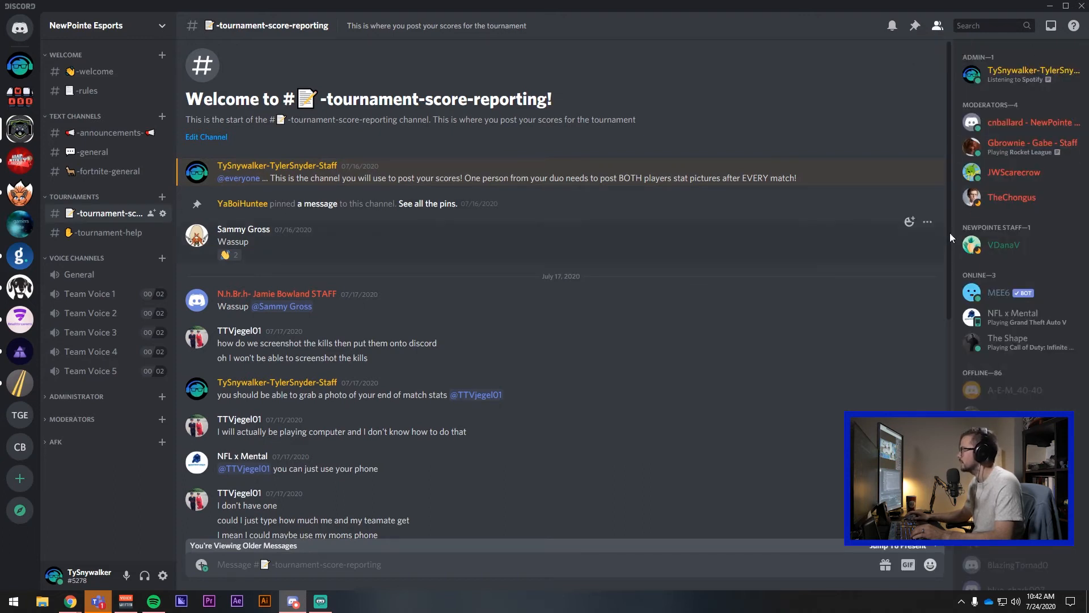
scroll(993, 113, down, 8)
scroll(1009, 179, down, 15)
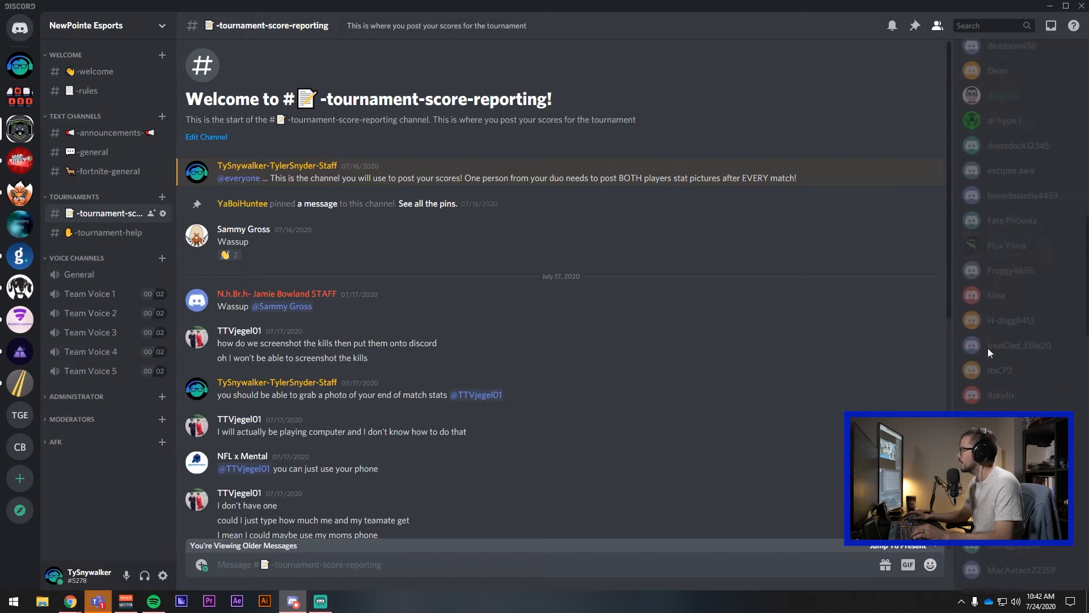
scroll(995, 297, down, 8)
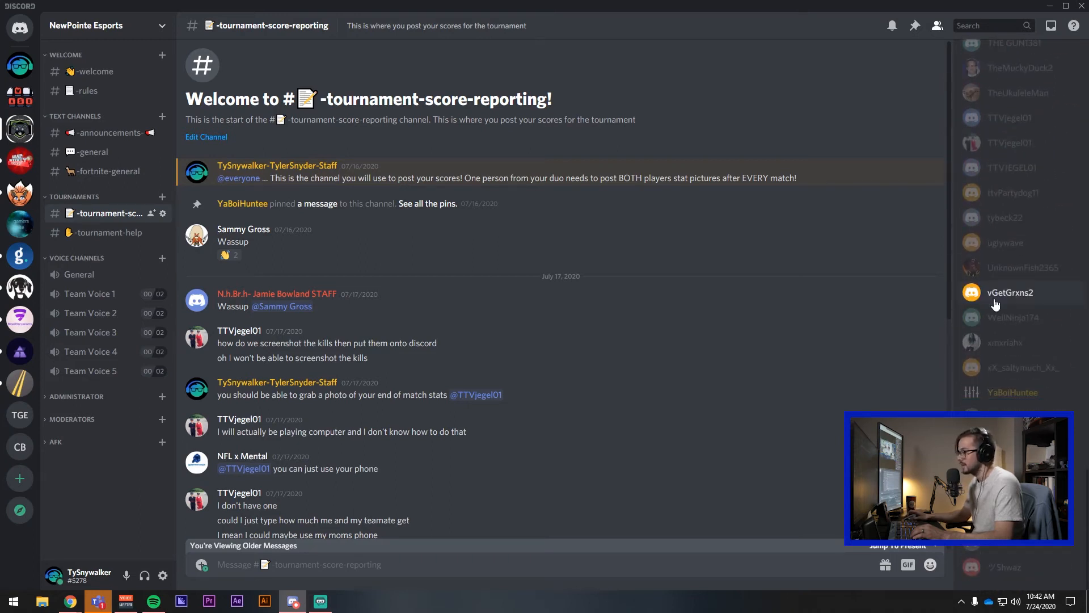
scroll(667, 336, down, 8)
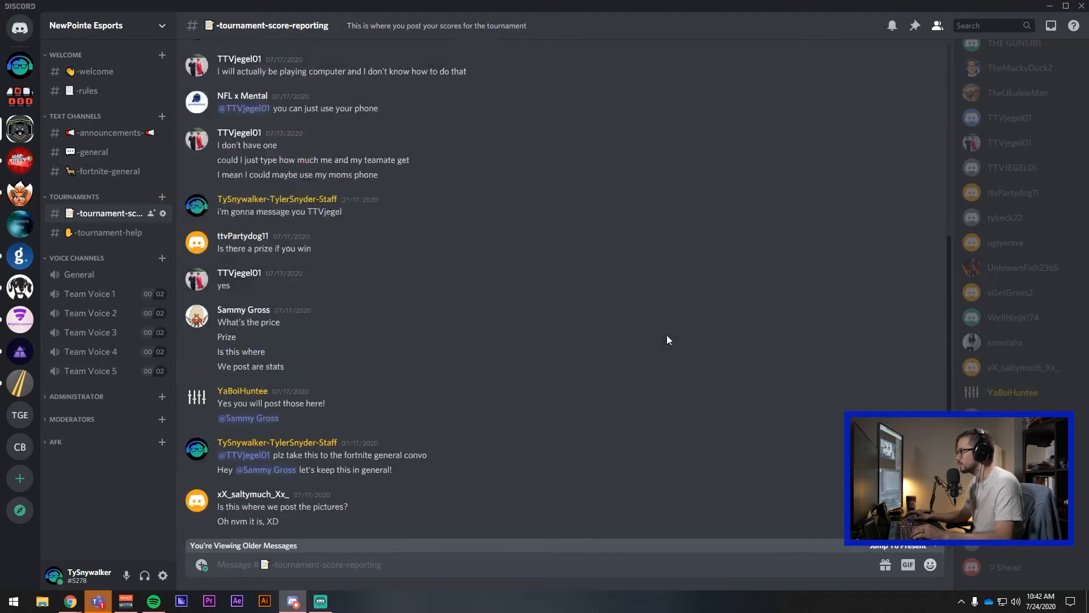
scroll(1016, 397, up, 10)
scroll(1017, 393, up, 15)
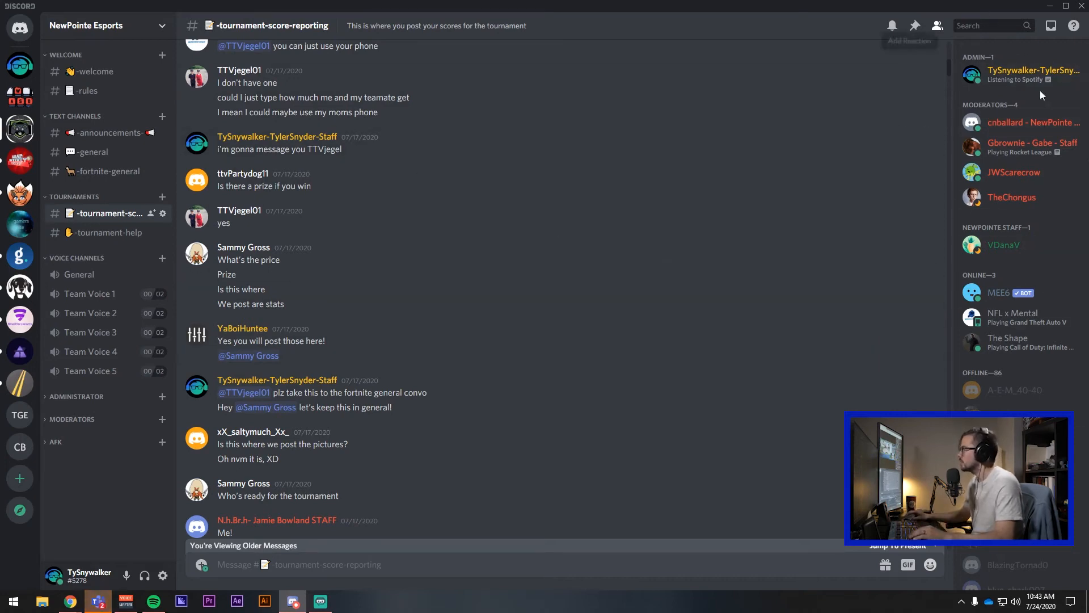
Step: Send the moderator who is playing Rocket League the direct message "hey whatup filming a video man"
click(1015, 143)
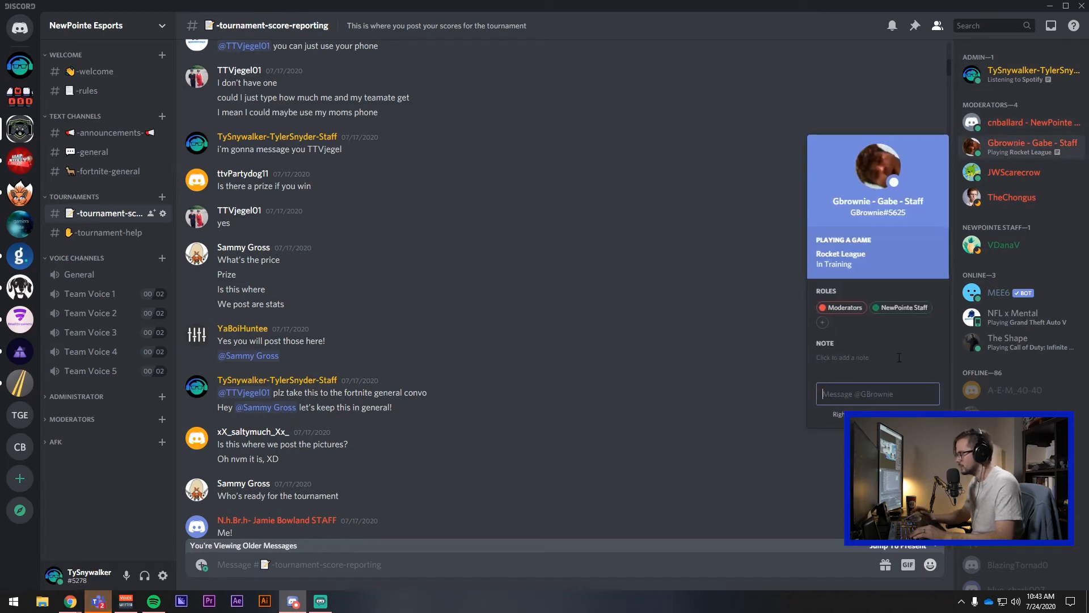
text(hey whatup fil)
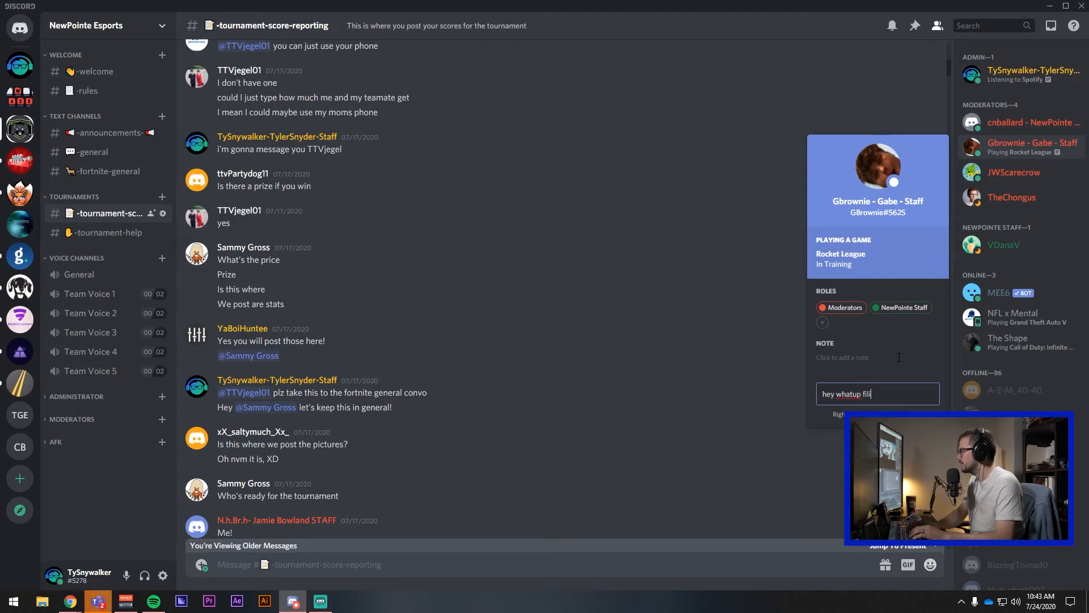
text(ming a video man)
key(Return)
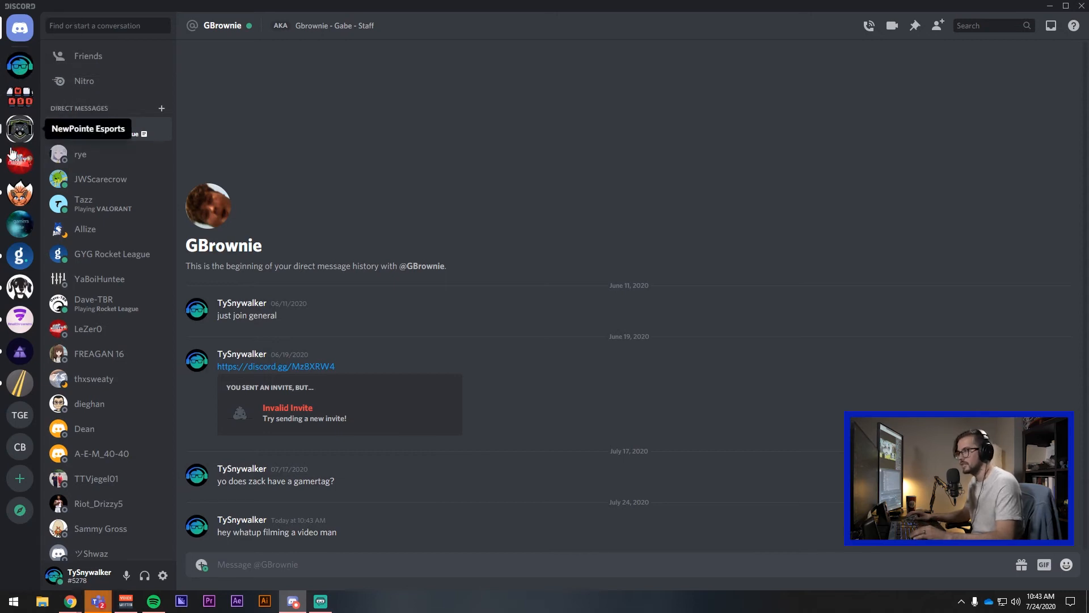
Step: Return to the NewPointe Esports server, and go back to the direct messages area to view its Friends and Nitro pages
click(20, 129)
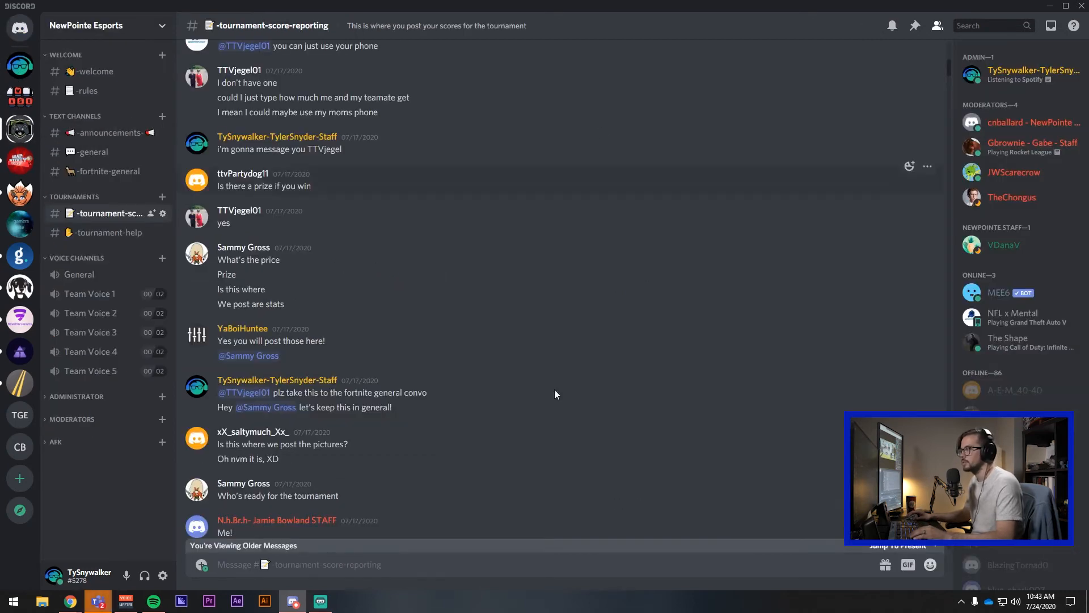
click(21, 29)
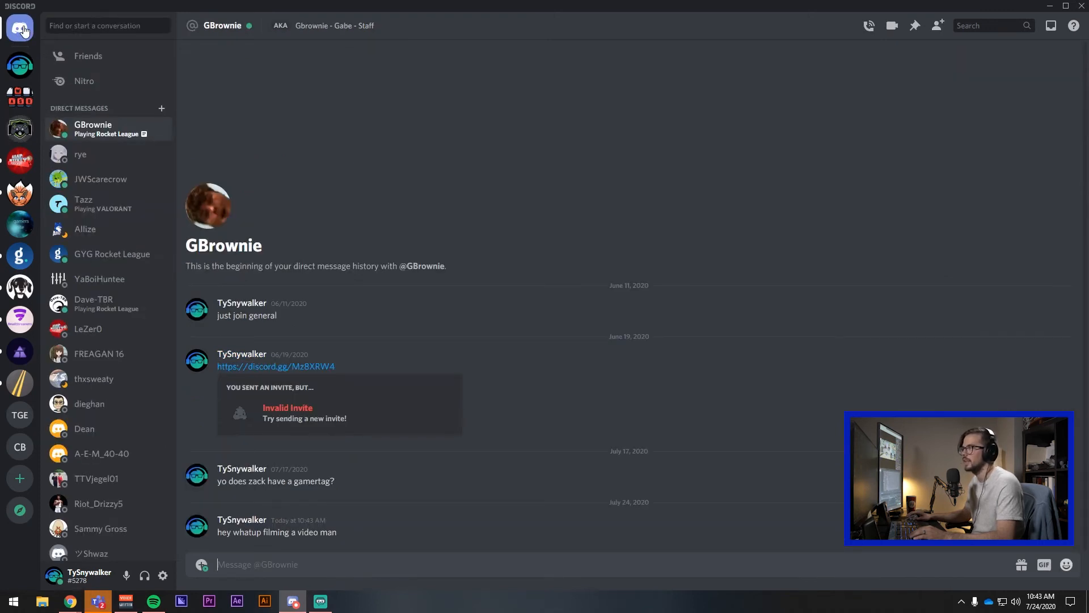
click(94, 59)
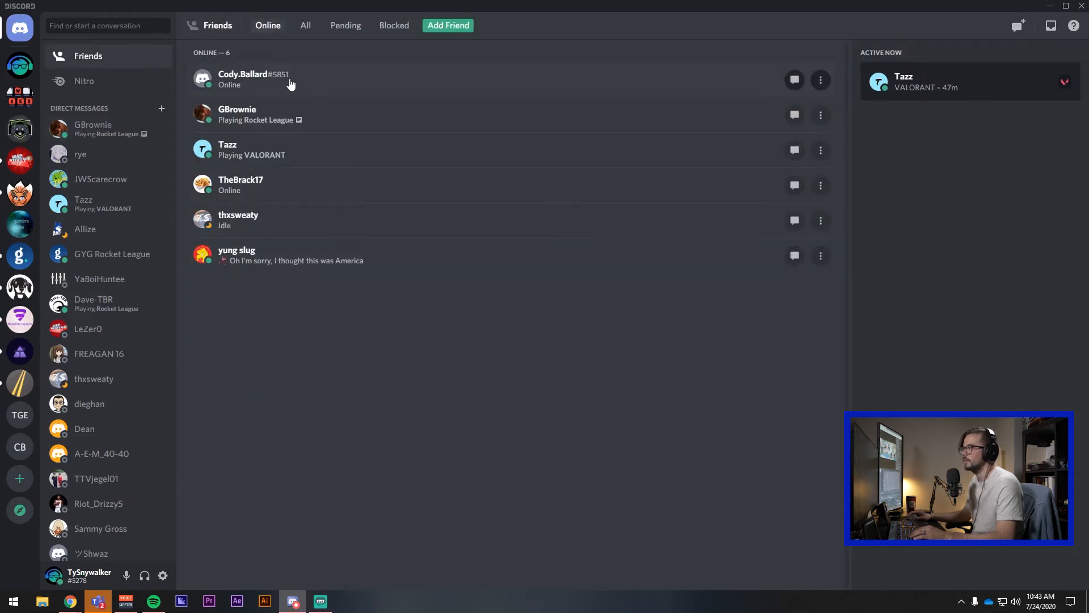
click(85, 81)
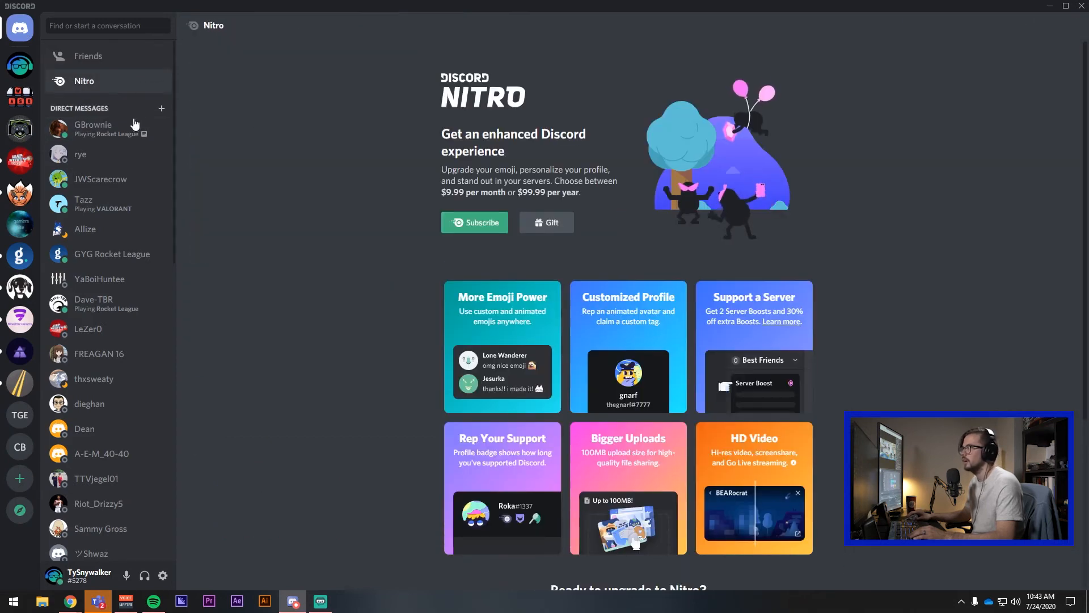
Step: Reopen the moderator's conversation, look through the direct message list, and return to the NewPointe Esports server
click(108, 137)
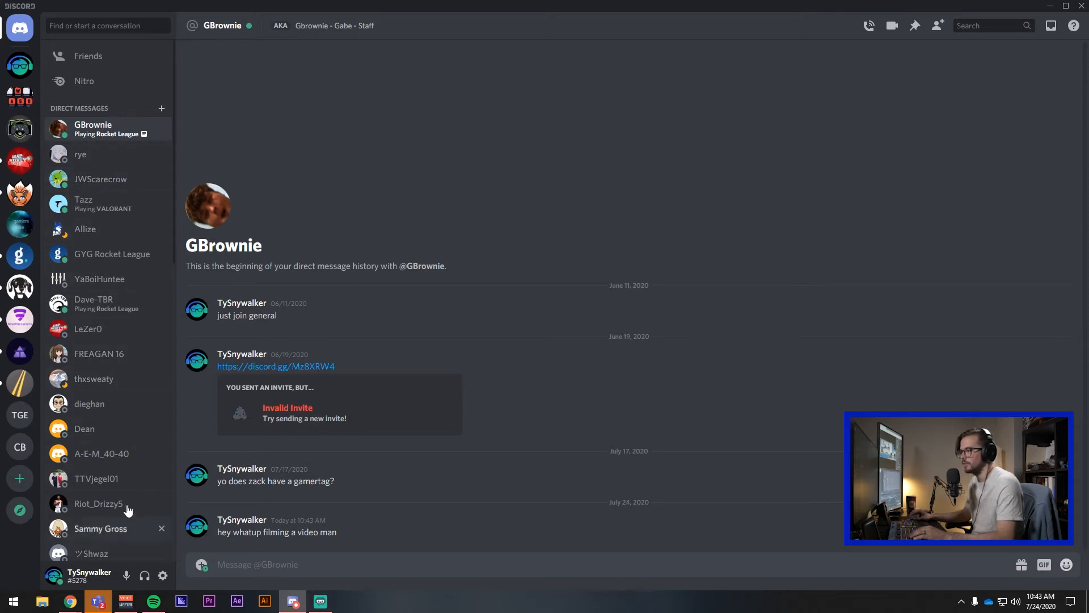
scroll(147, 488, down, 2)
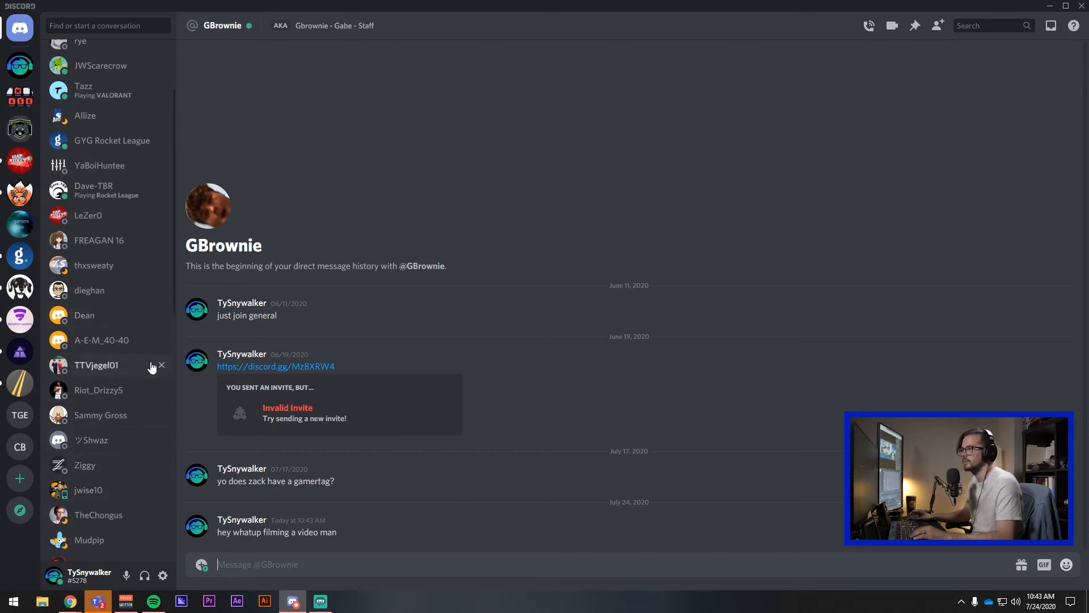
scroll(111, 223, up, 3)
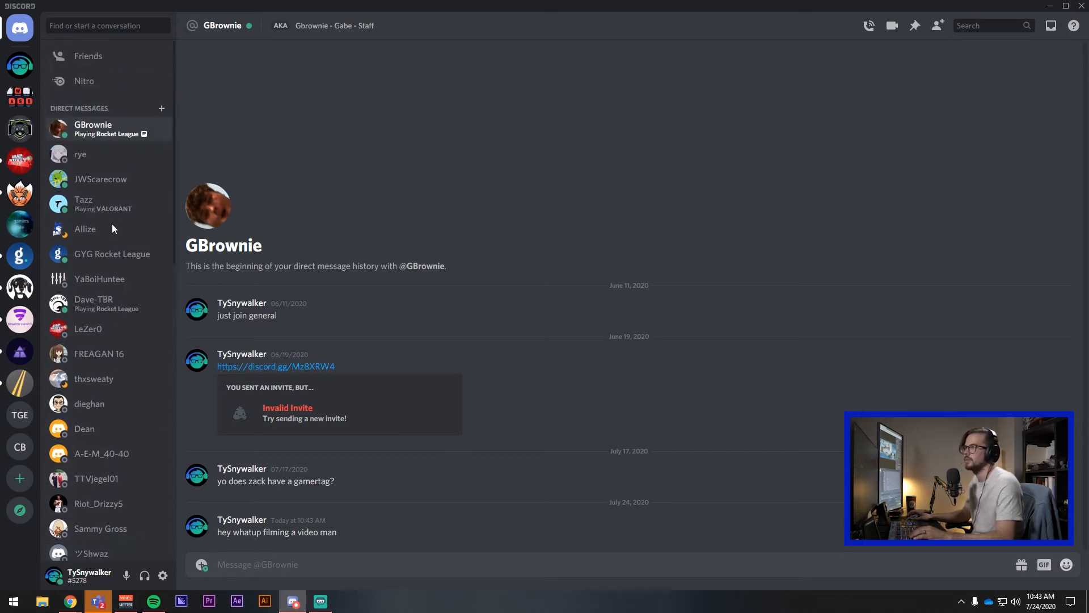
click(19, 129)
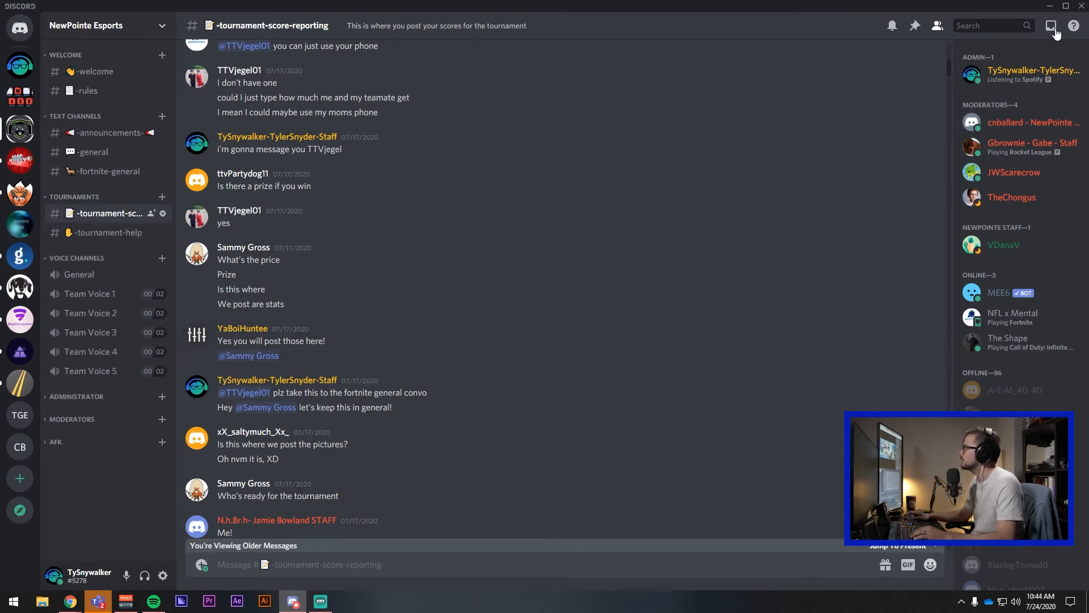
Step: Open the server nickname for editing and save the existing nickname
click(100, 31)
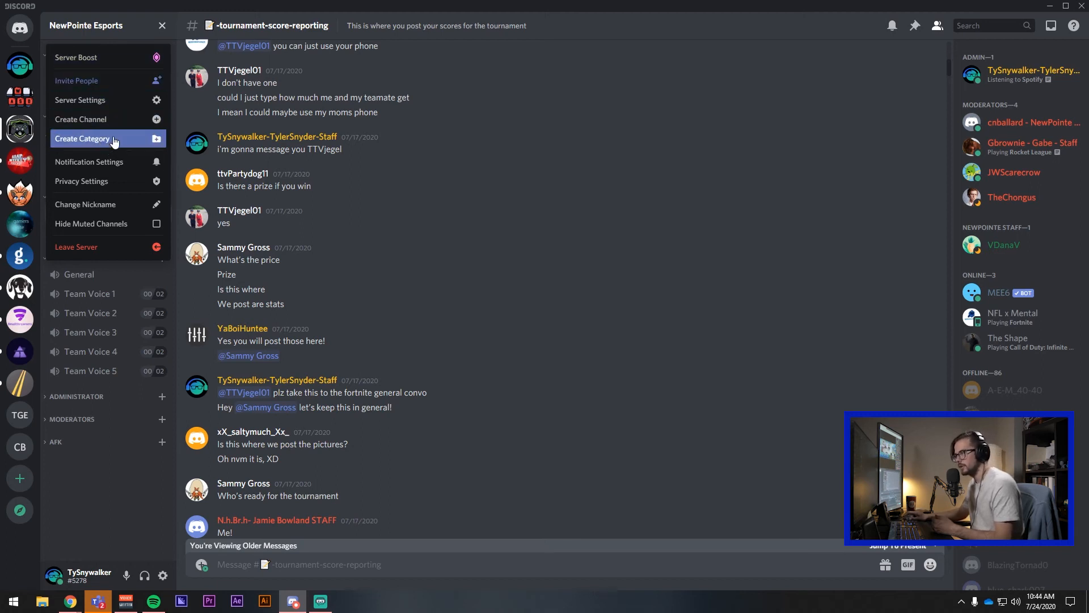
click(98, 209)
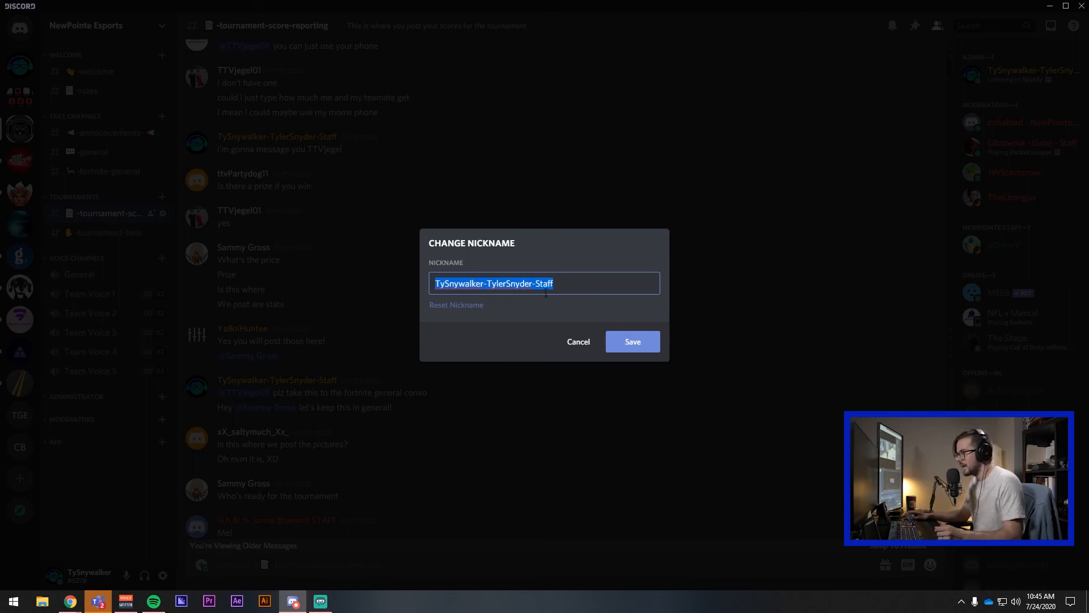
click(633, 341)
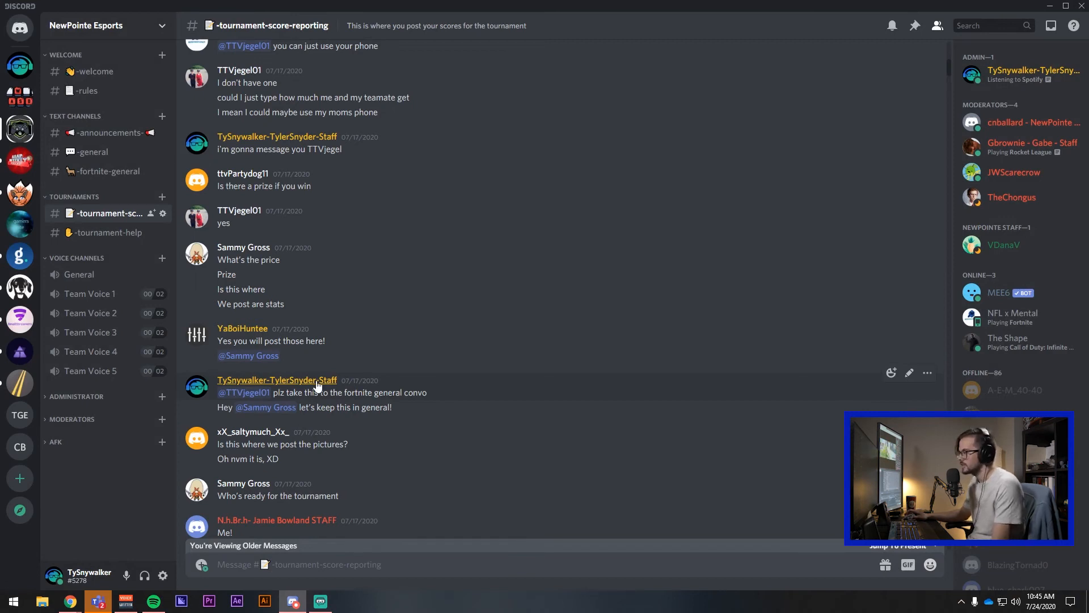
Step: Look through the match stat pictures posted in tournament-score-reporting, and open the announcements channel
scroll(406, 468, down, 15)
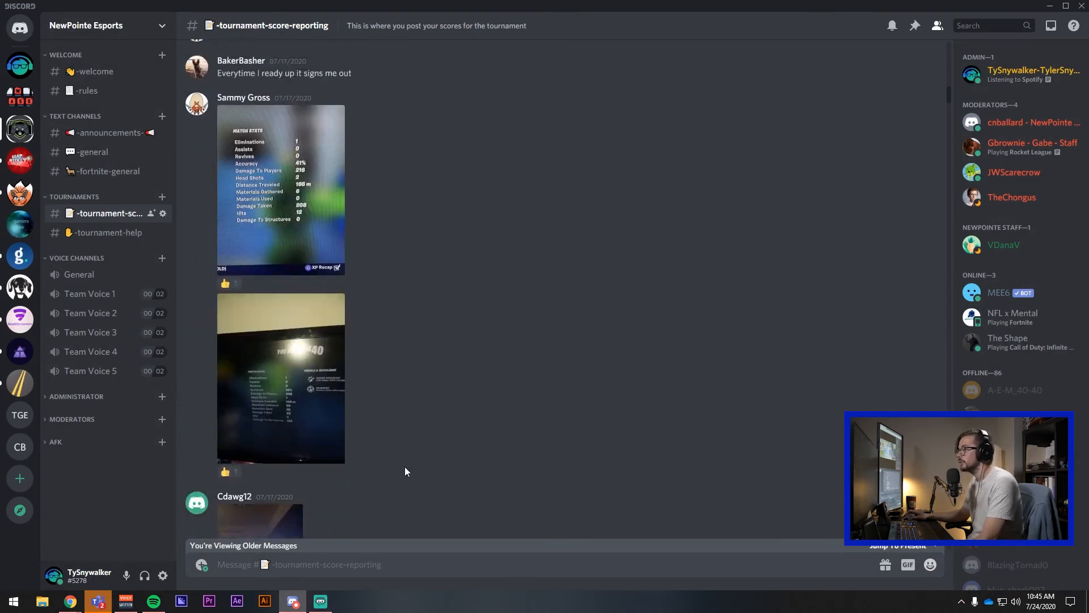
scroll(400, 467, down, 10)
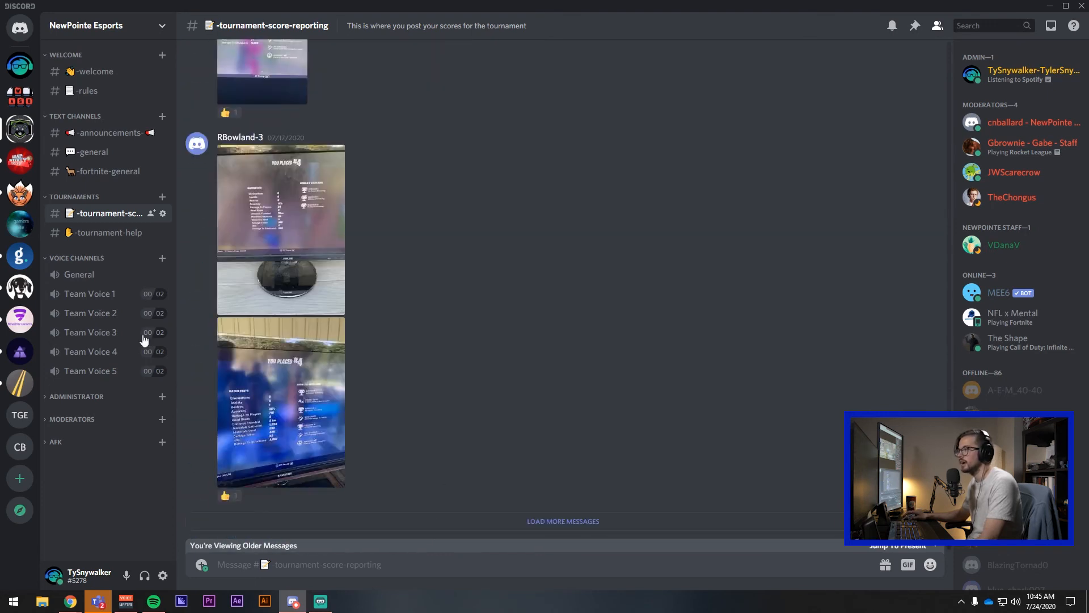
click(106, 136)
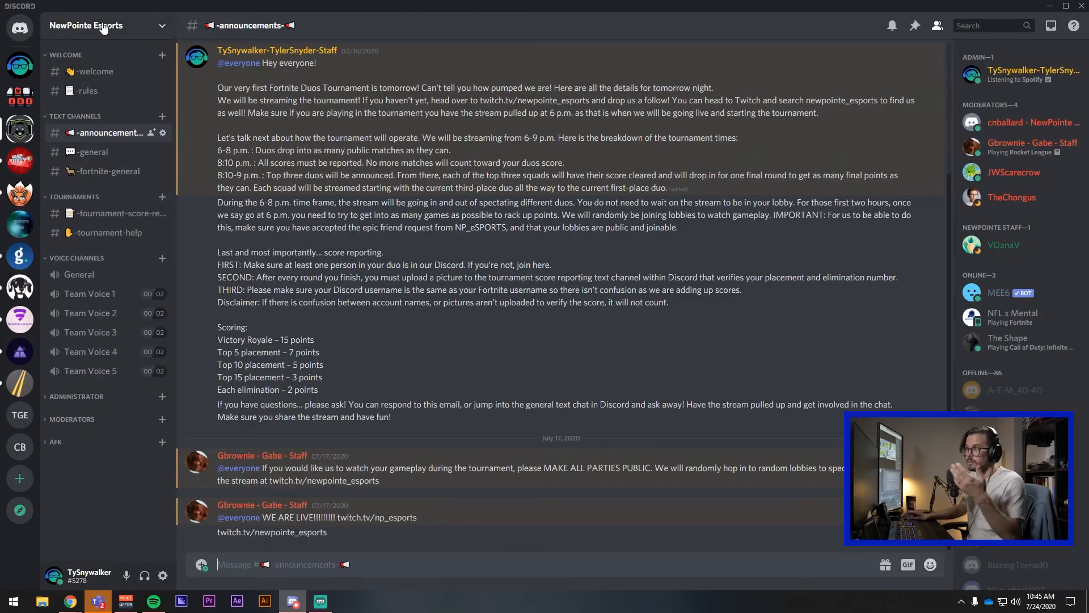
Step: Bring up the Change Nickname dialog once more from the announcements channel, save it, and open the Discord help
click(103, 27)
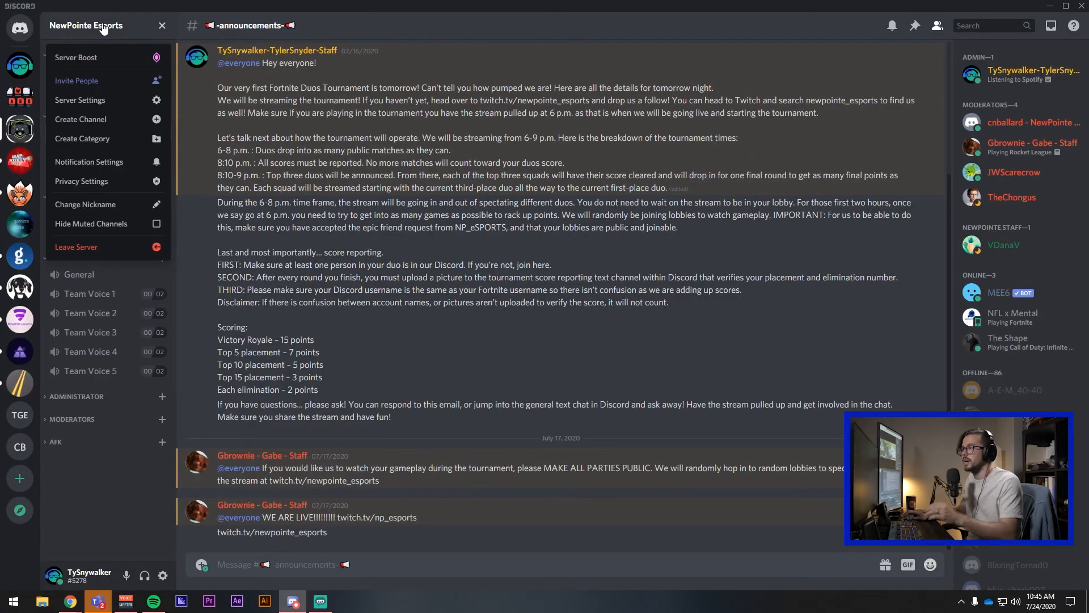
click(109, 209)
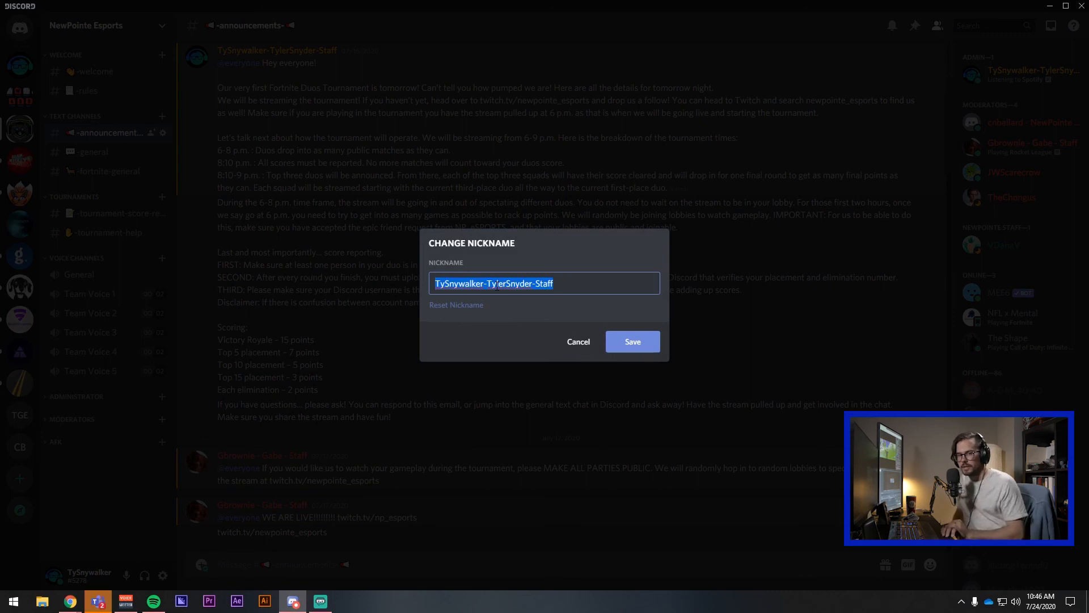
click(627, 340)
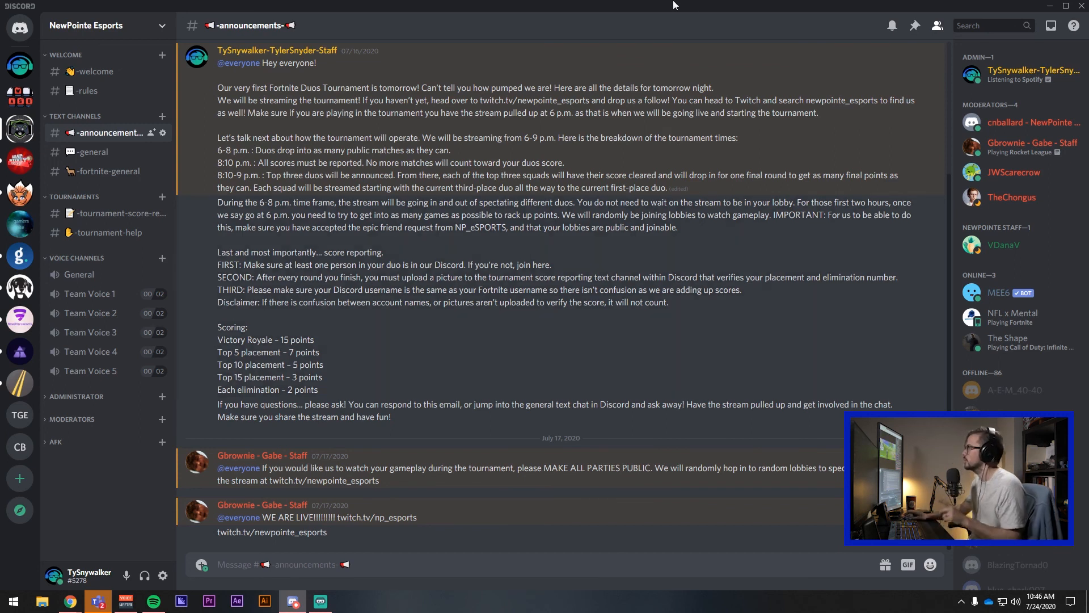
click(1074, 31)
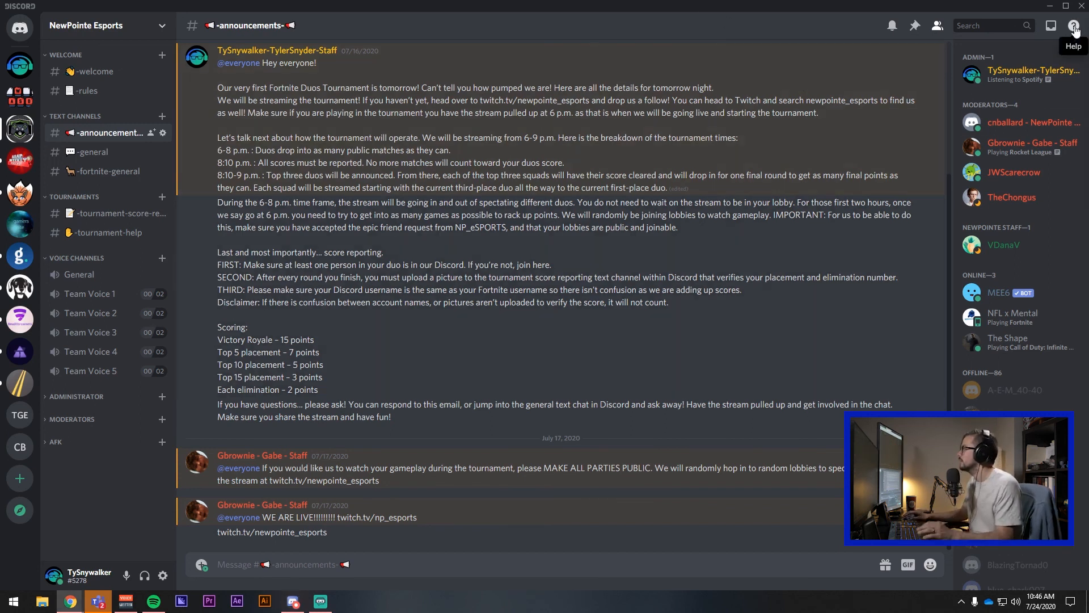